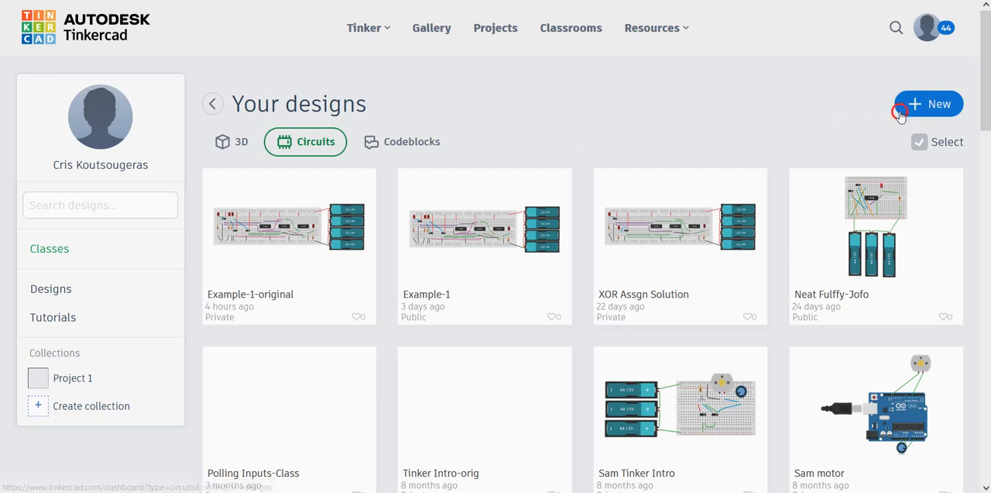
Create a new circuit design and dismiss the tip about starter circuits
click(932, 106)
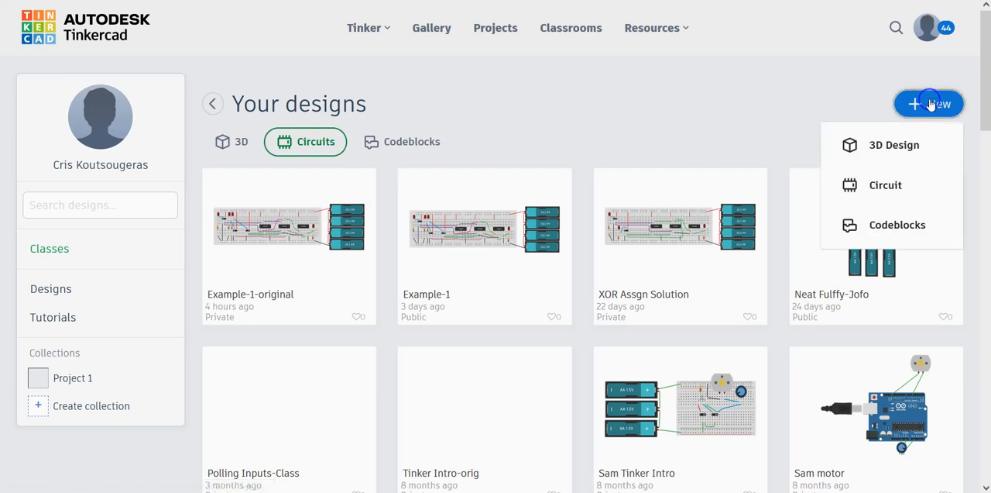
click(894, 186)
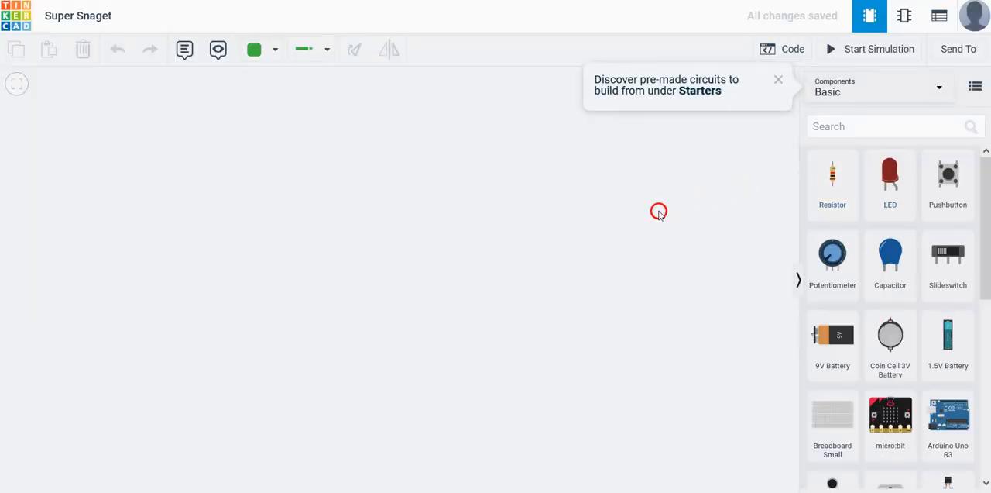
click(777, 80)
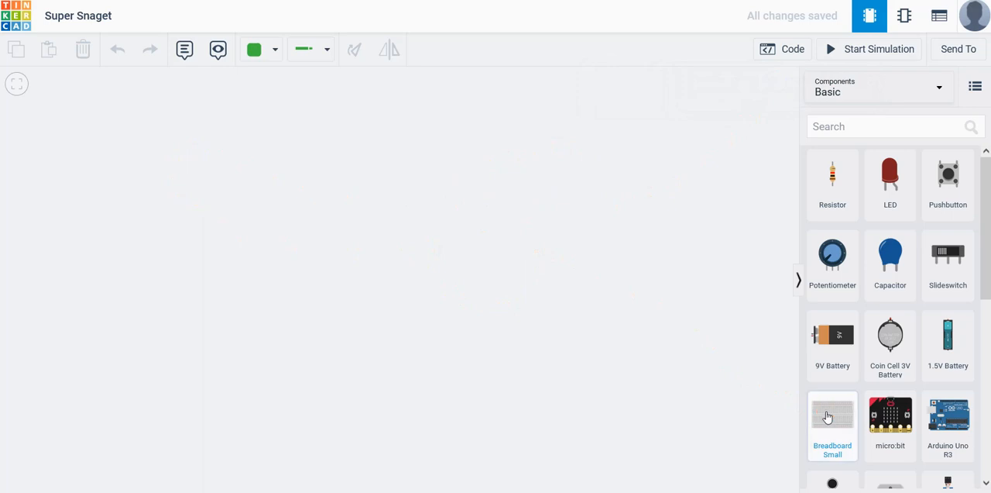
Place a small breadboard on the workplane and a 1.5V battery beside it
drag(827, 413, 288, 230)
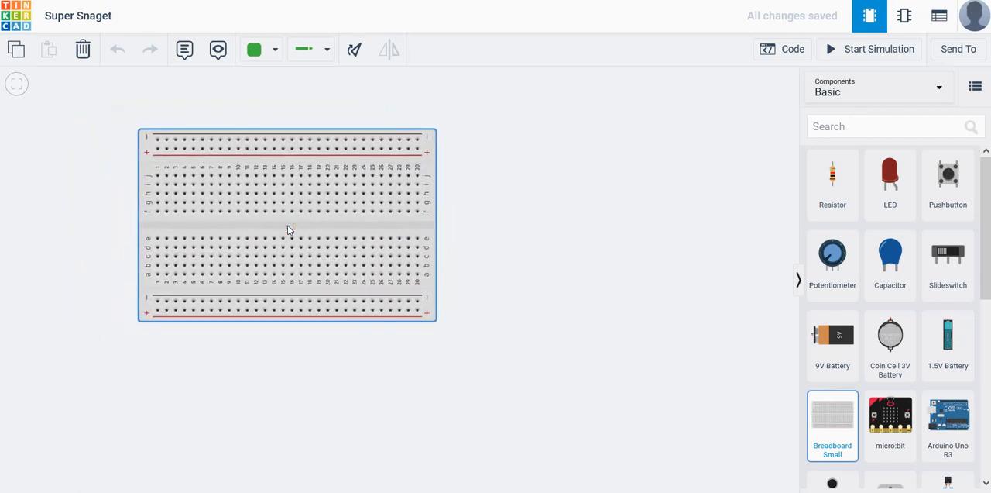
click(289, 229)
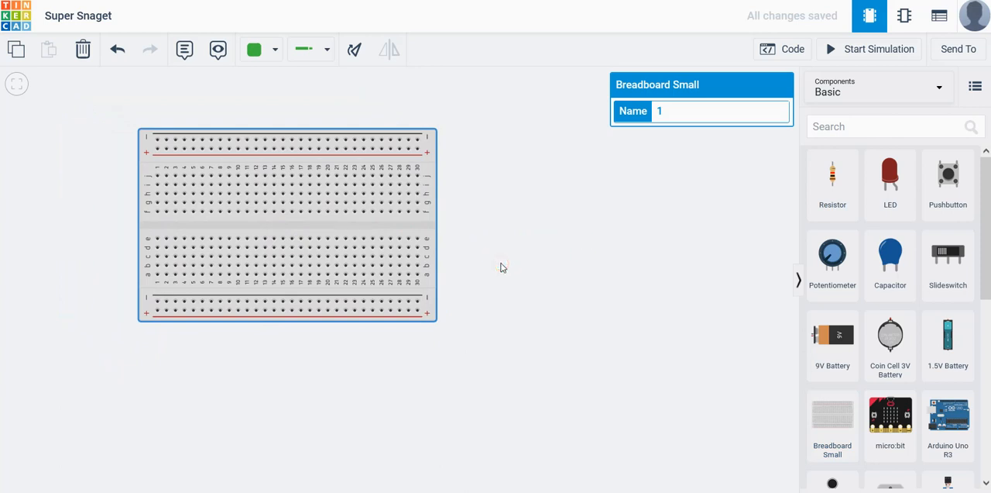
drag(948, 337, 597, 215)
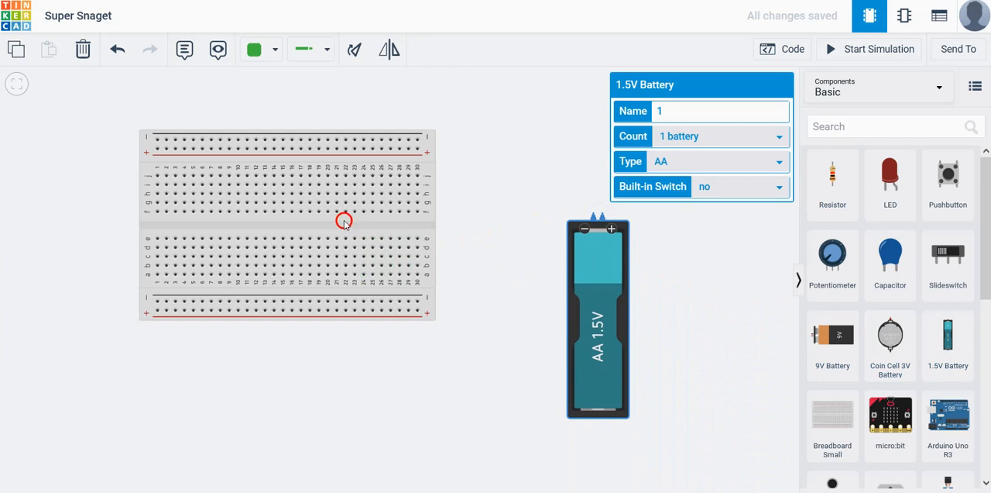
click(276, 210)
click(268, 225)
Set the 1.5V battery's count to 3 batteries
click(619, 324)
click(780, 137)
click(689, 191)
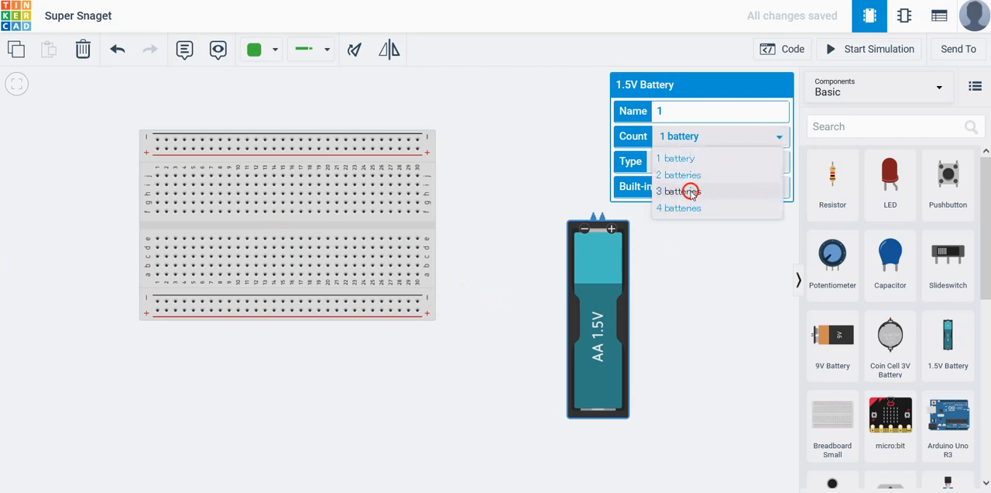
click(686, 324)
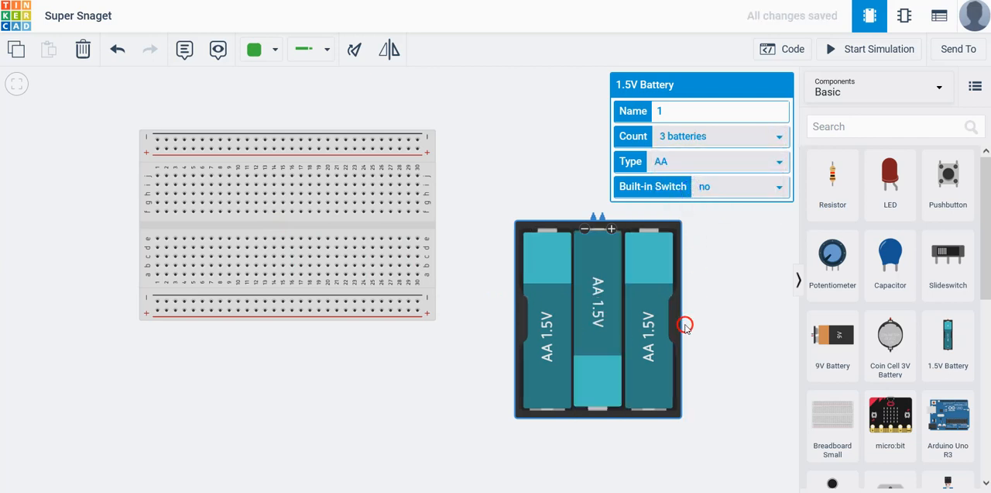
Rotate the three-battery pack and undo the rotation
click(654, 333)
click(355, 48)
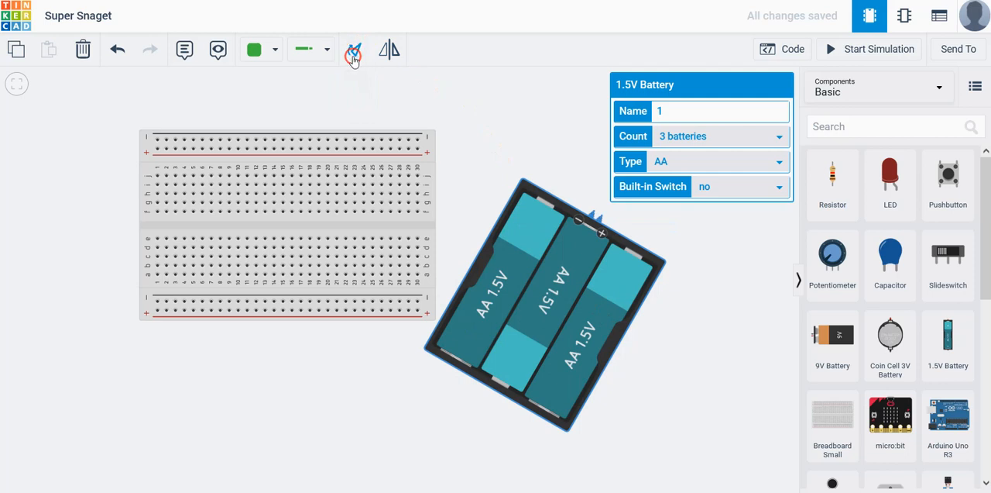
click(117, 48)
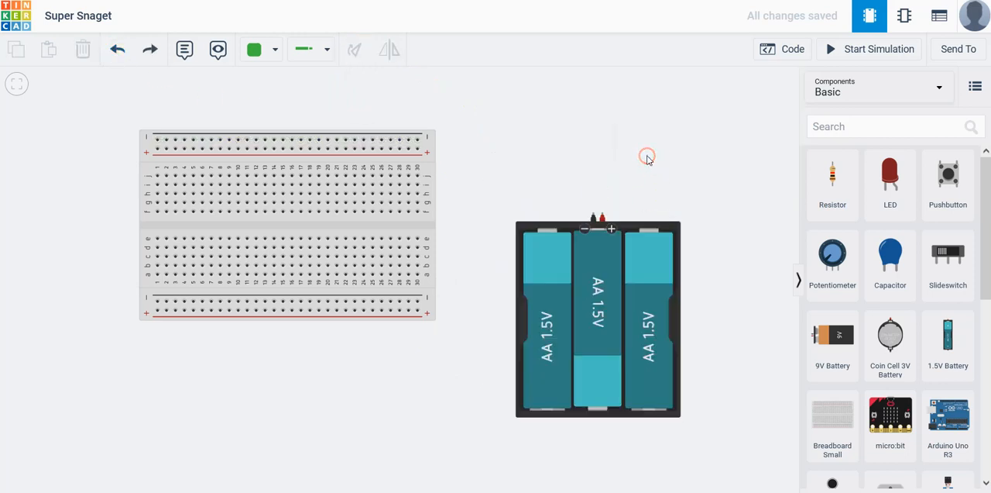
Move the battery pack below the breadboard and wire its negative terminal to the lower negative rail at column 30 with a right-angle bend
drag(606, 271, 459, 404)
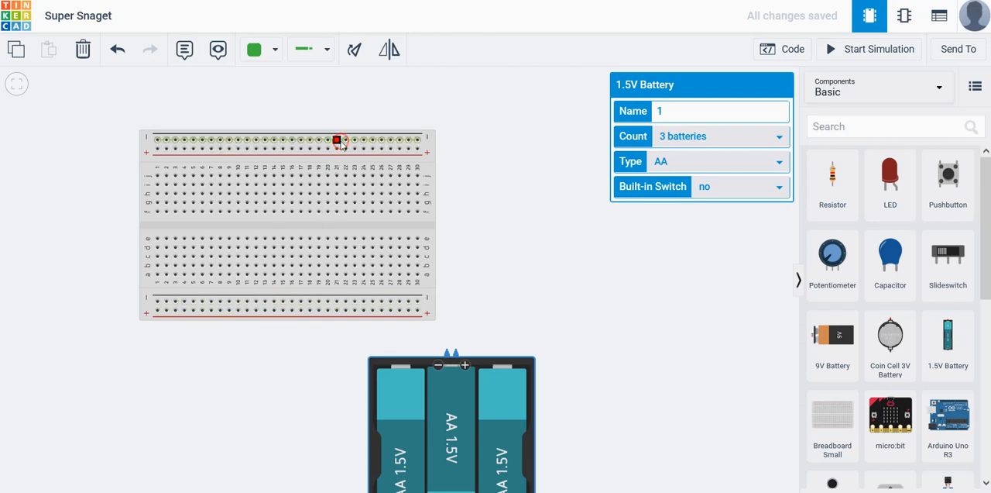
click(284, 184)
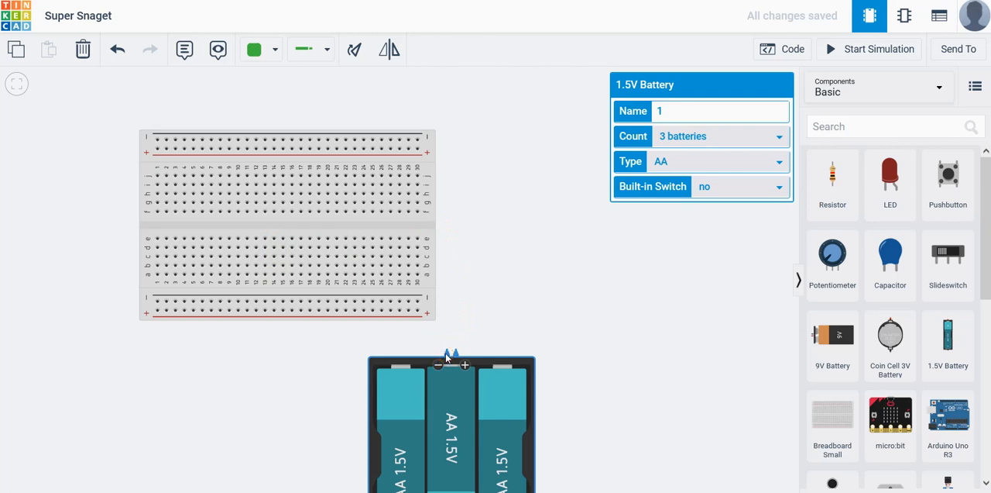
click(447, 353)
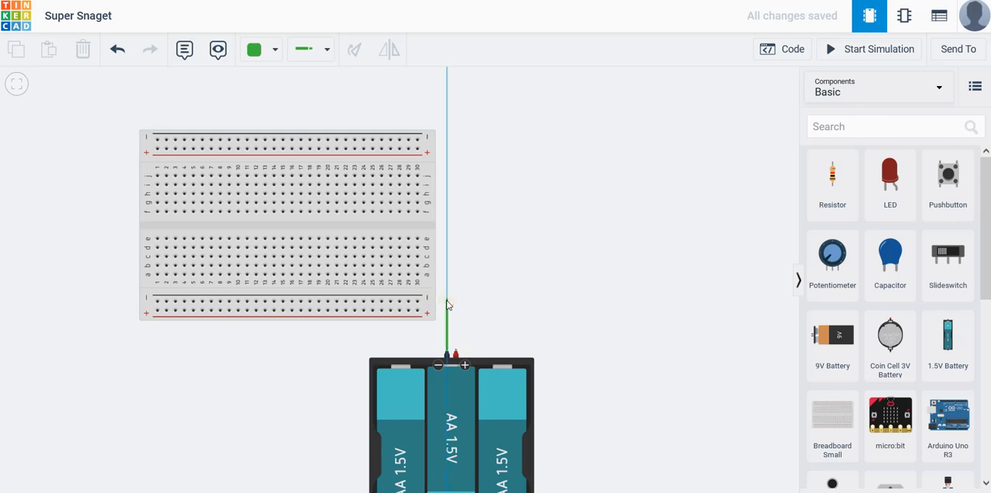
click(447, 301)
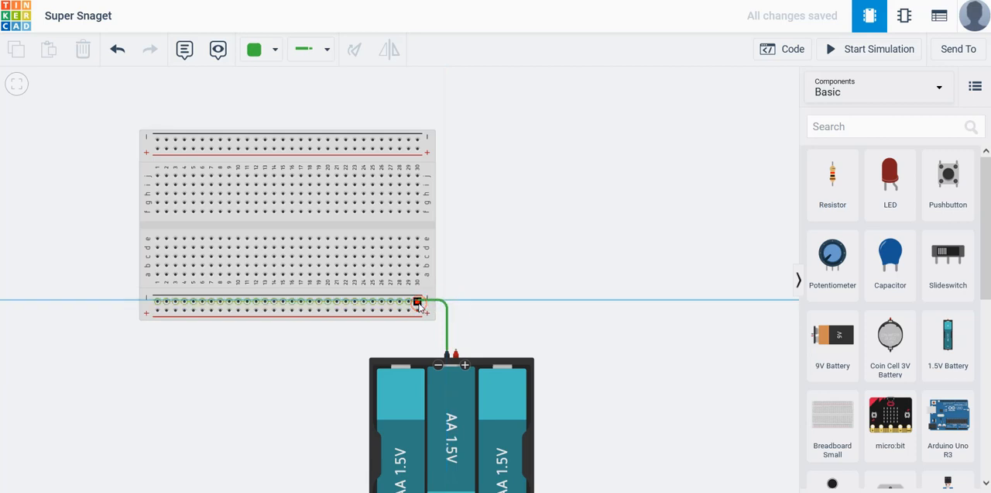
click(418, 302)
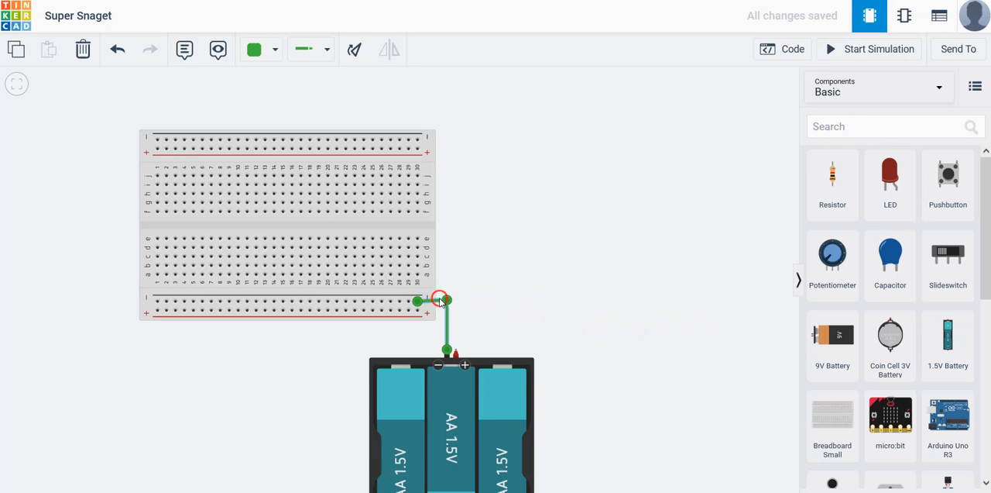
mouse_move(447, 301)
mouse_down()
mouse_move(446, 310)
mouse_move(462, 302)
mouse_move(447, 301)
mouse_up()
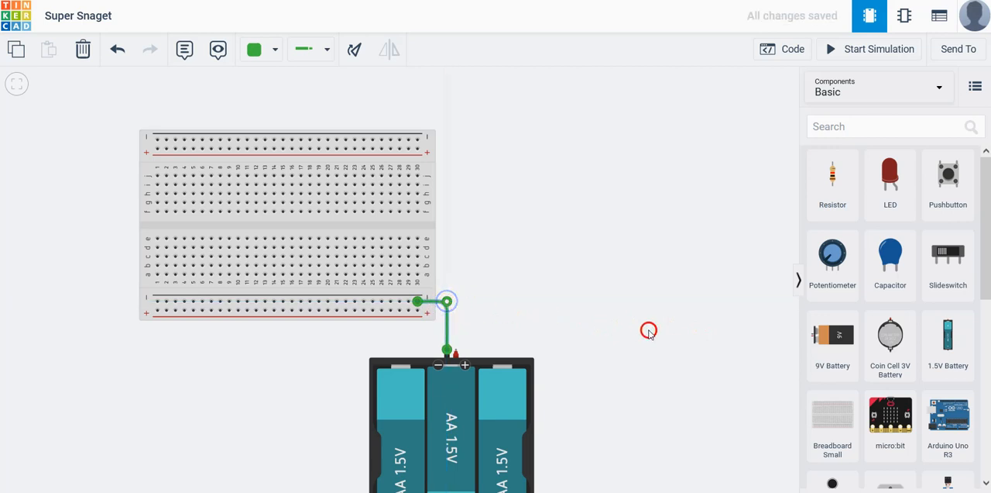
click(686, 337)
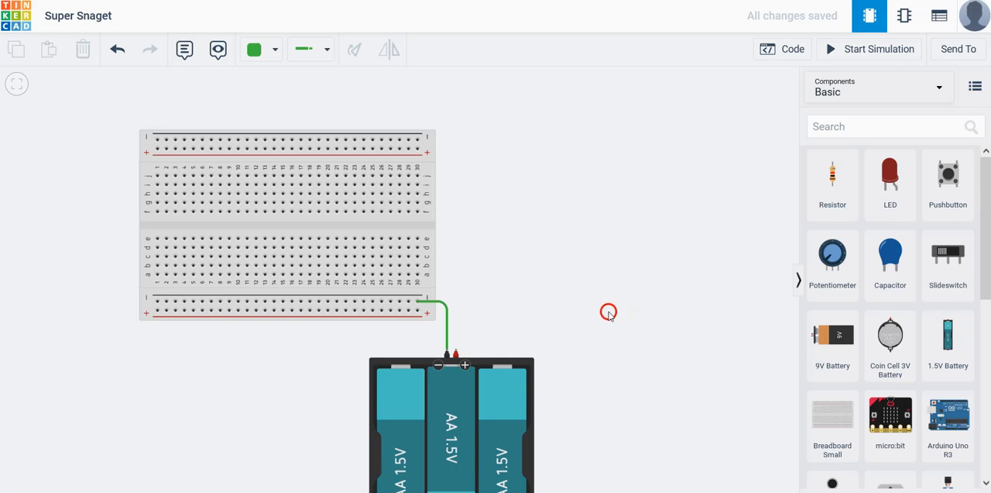
Wire the battery pack's positive terminal to the right end of the upper positive rail, routed around the breadboard's side
click(455, 350)
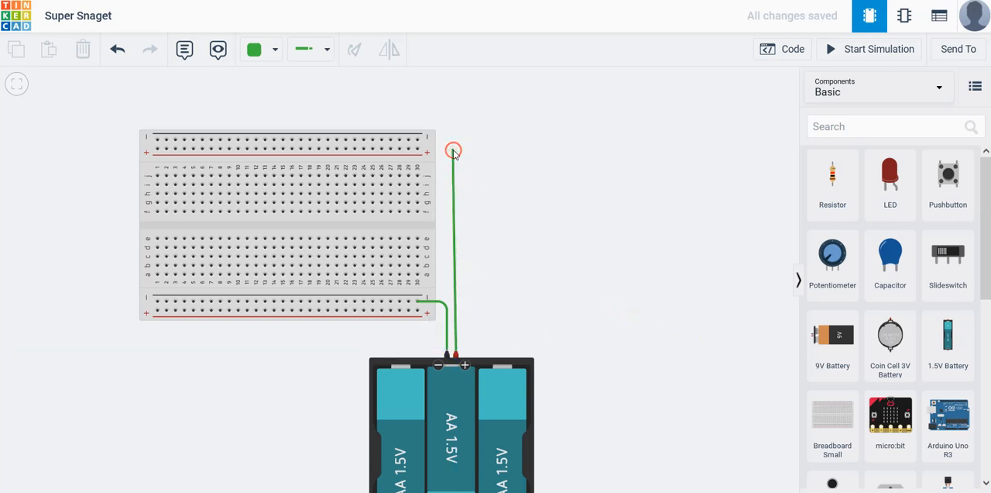
click(456, 148)
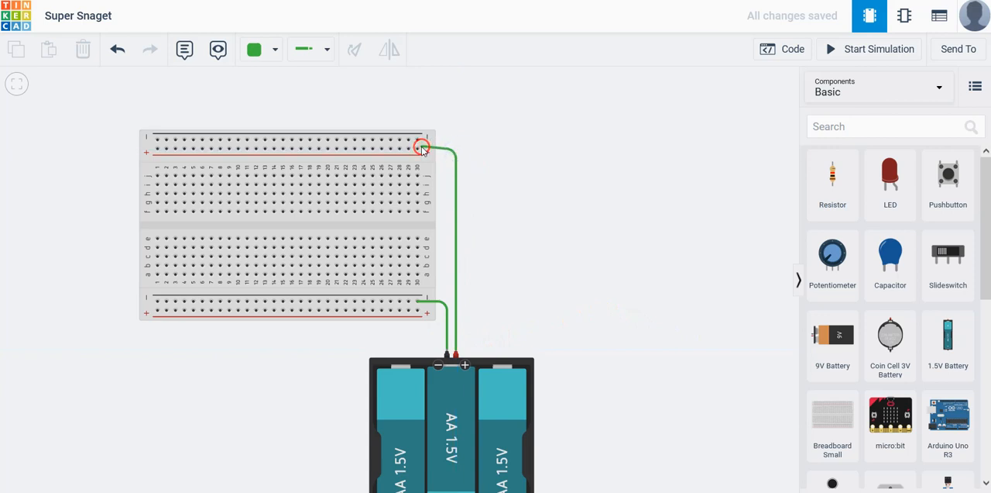
click(419, 149)
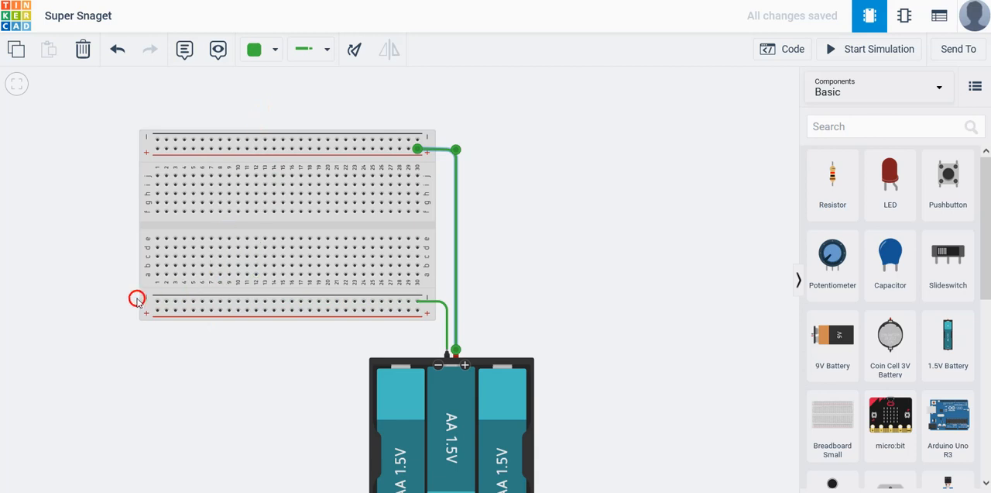
Connect the left ends of the upper and lower negative rails with a wire around the breadboard's side
click(157, 141)
click(124, 139)
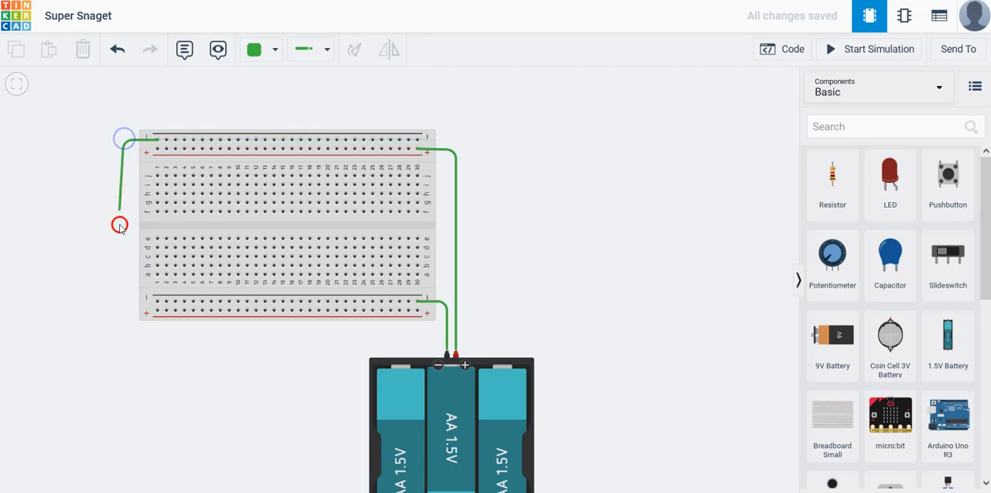
click(124, 302)
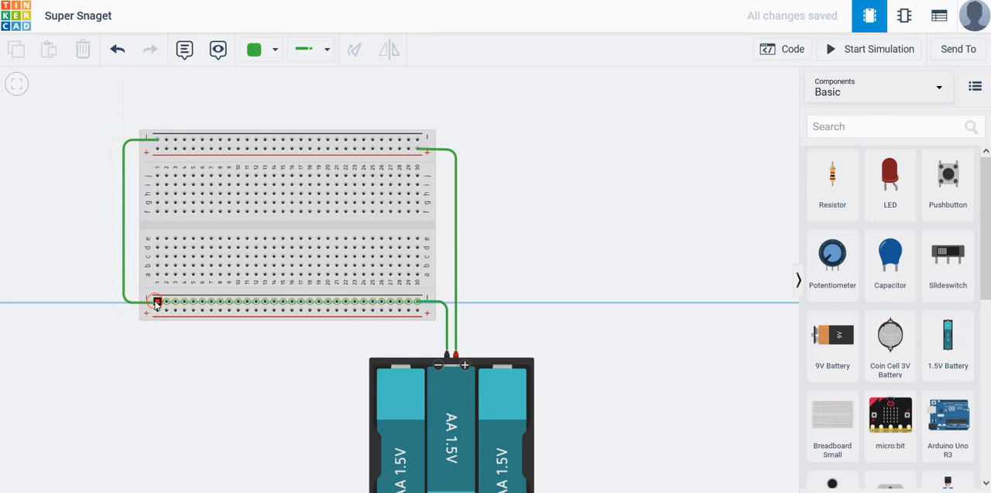
click(156, 301)
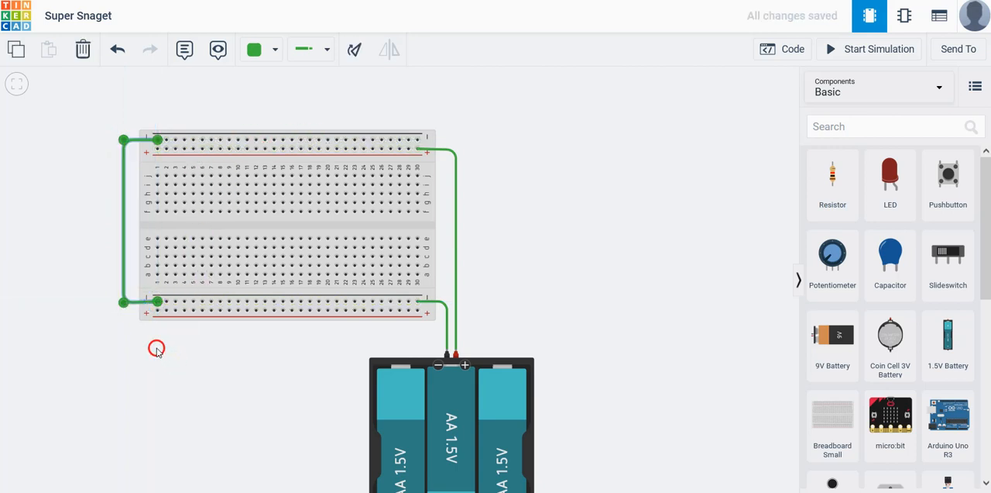
Connect the left ends of the upper and lower positive rails with a wire routed outside the negative rail wire
click(157, 149)
click(107, 151)
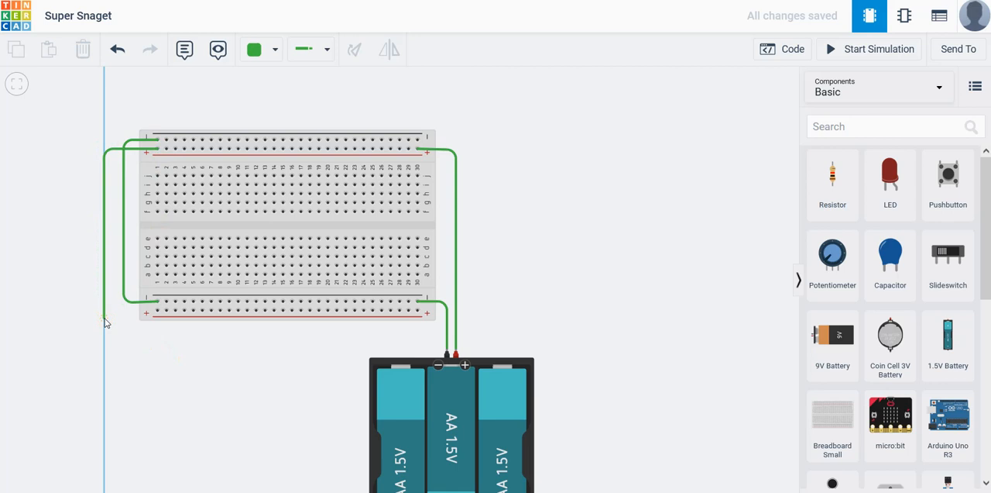
click(105, 310)
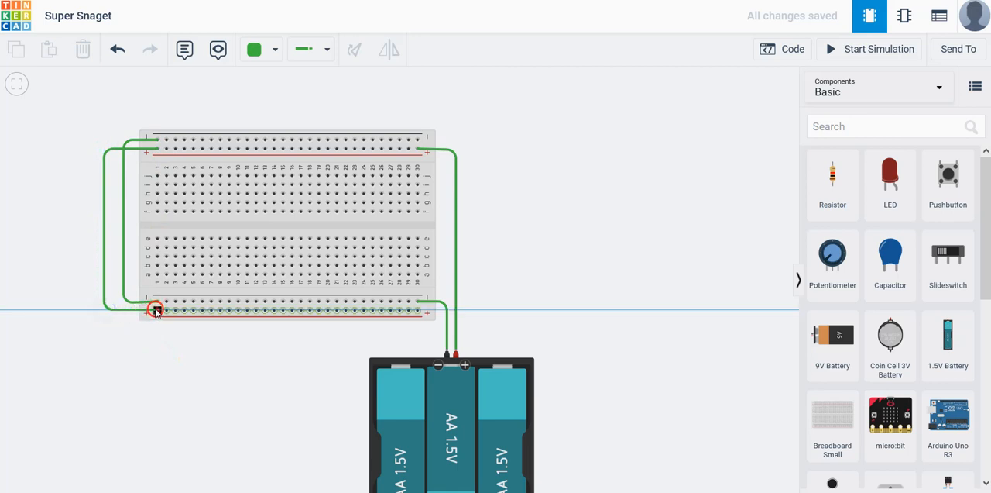
click(154, 309)
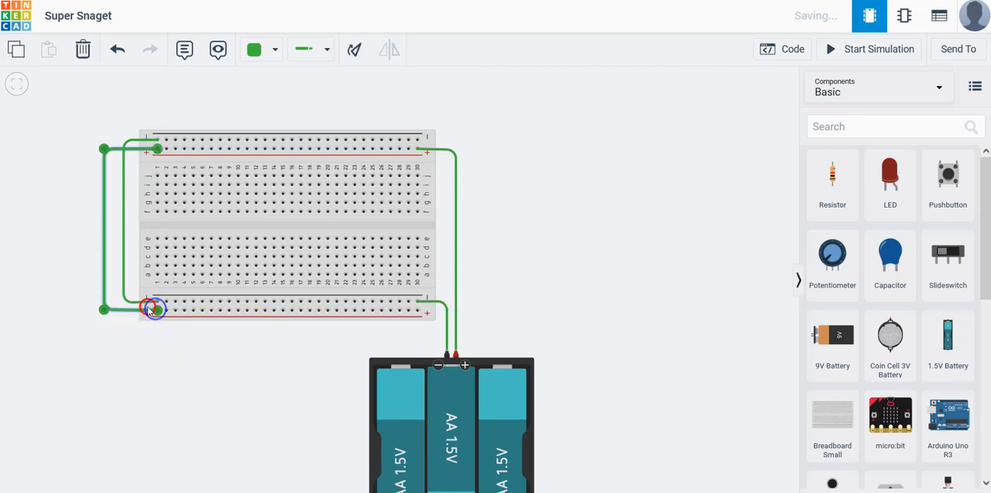
Change the colour of the wire joining the two positive rails to red
click(271, 52)
click(270, 118)
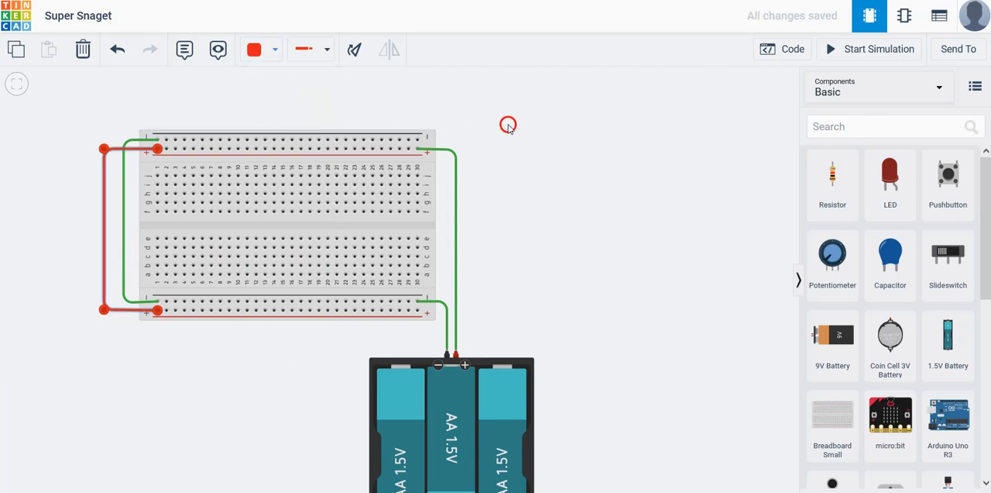
click(651, 125)
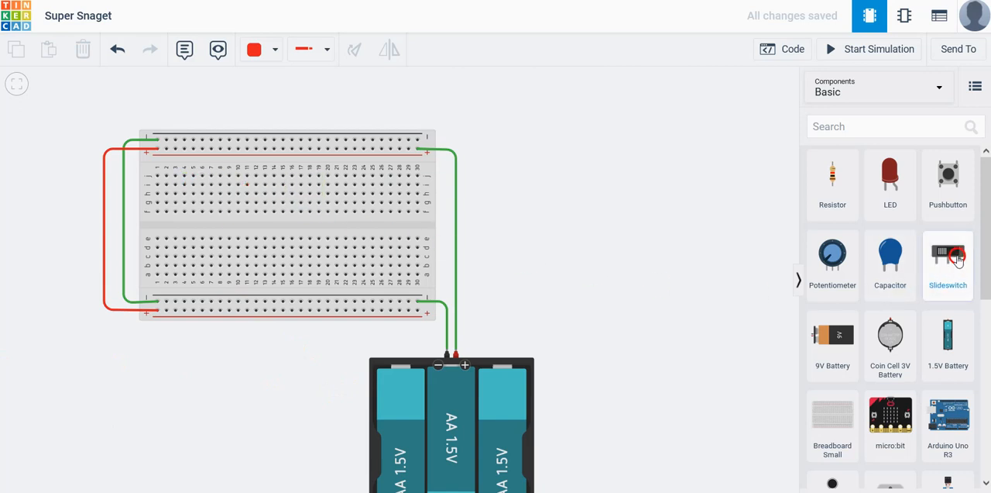
Place a slideswitch with its pins in columns 3 to 5 of row g and a red LED in columns 1 and 2 of row i
drag(948, 256, 425, 204)
drag(364, 205, 187, 211)
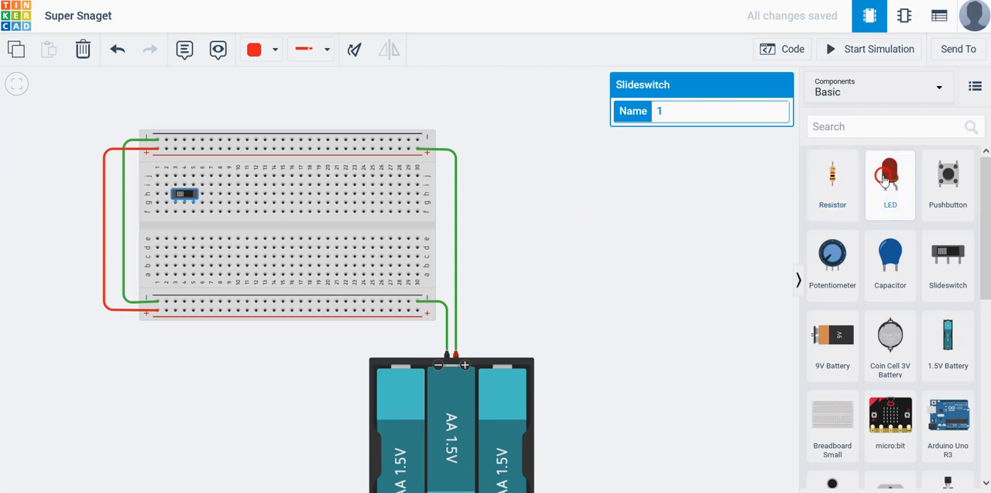
drag(887, 180, 166, 184)
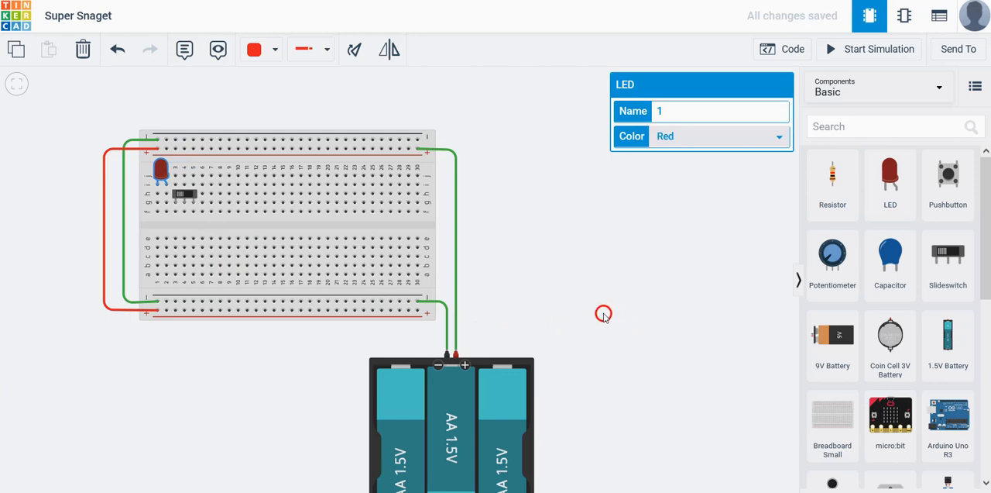
Wire the slideswitch's common column 4 to the LED's anode in column 2 along row i
click(185, 206)
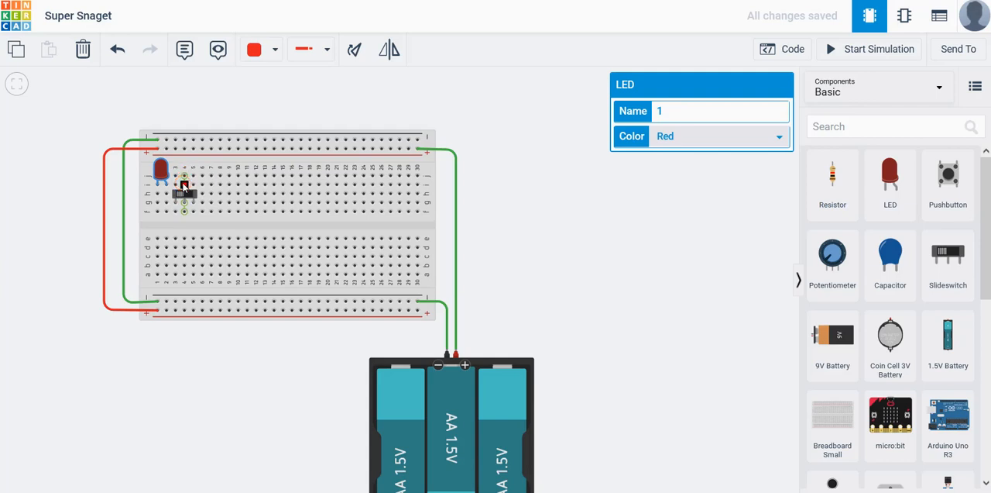
click(179, 184)
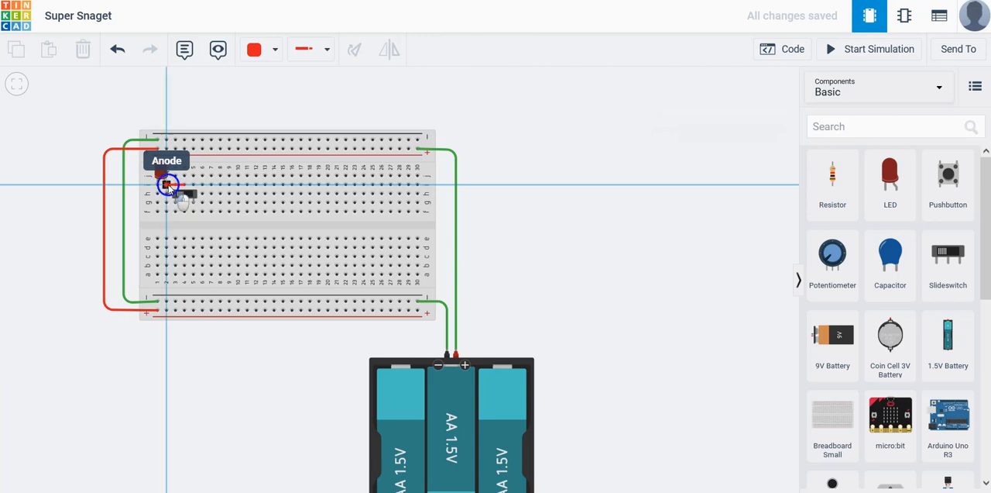
click(168, 186)
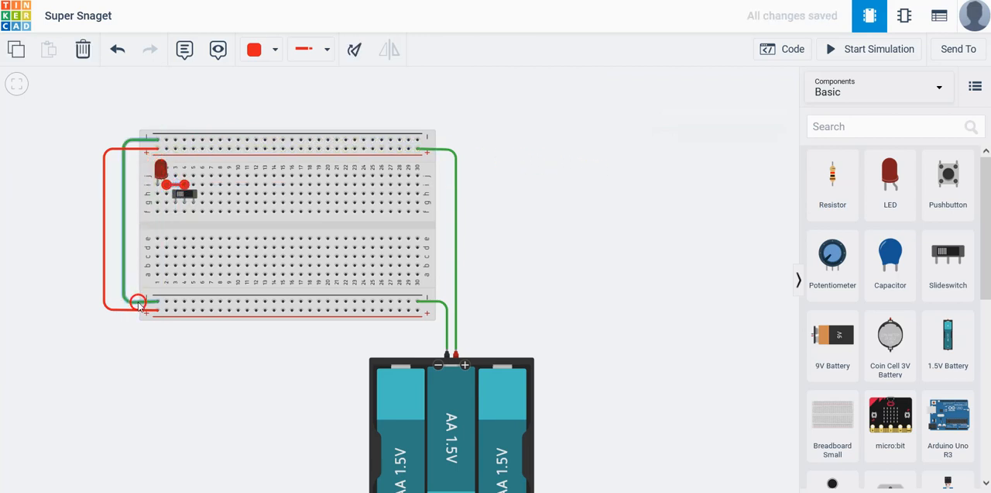
Place a resistor across the centre gap in column 1 and connect row c of that column to the lower negative rail with a black wire
click(829, 177)
drag(829, 177, 157, 222)
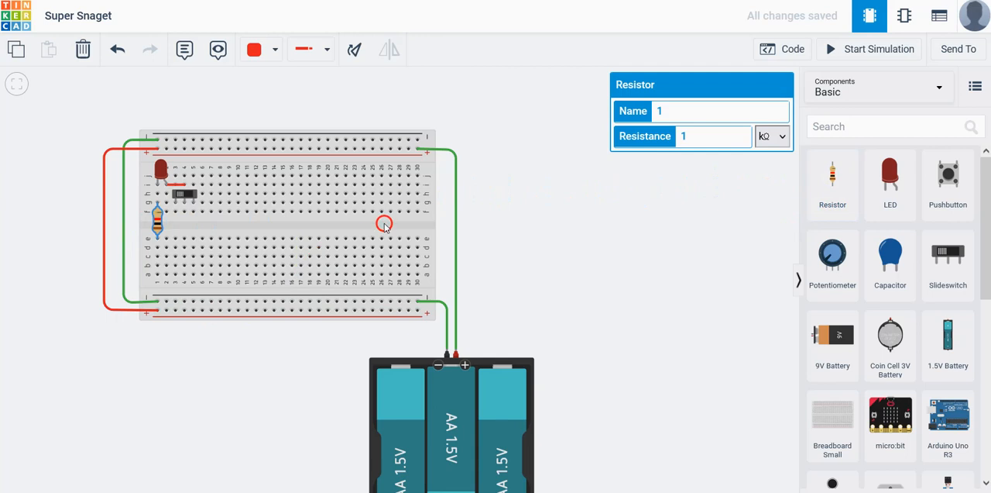
click(157, 257)
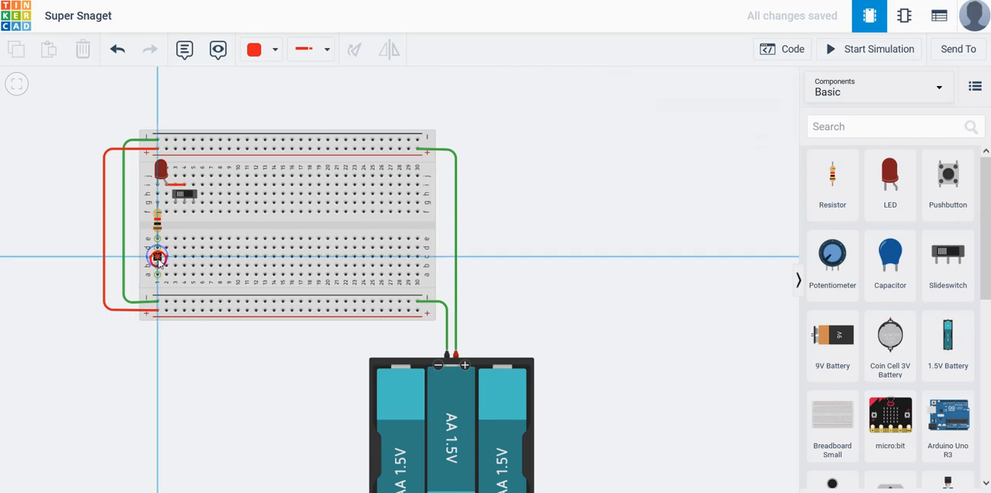
click(158, 302)
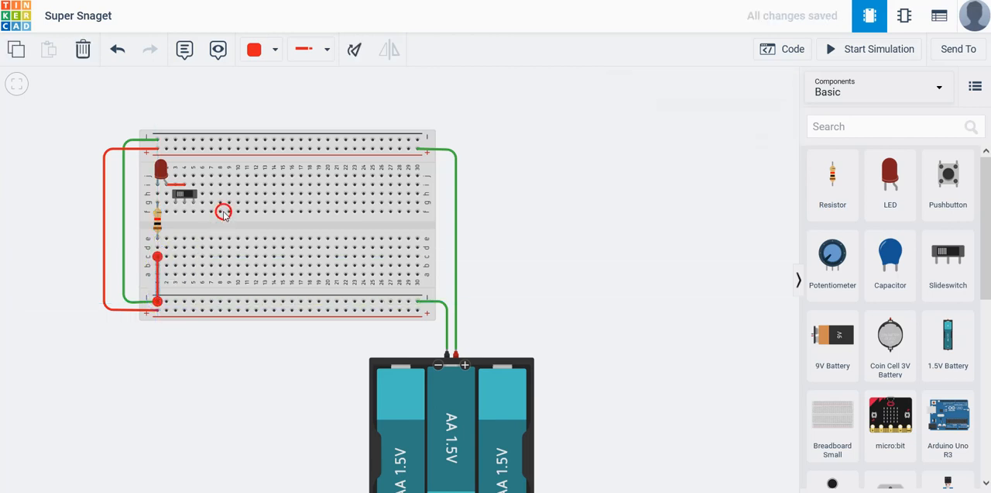
click(275, 48)
click(269, 95)
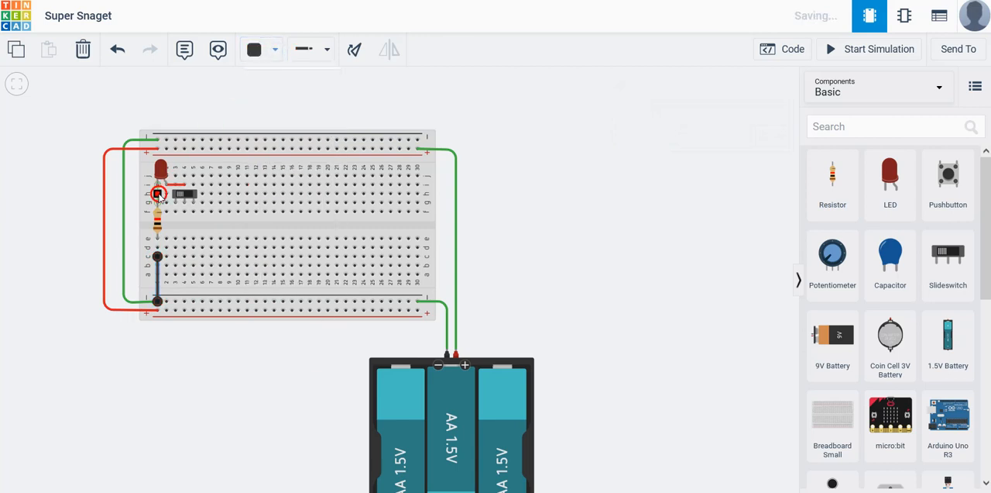
Change the colour of the wire joining the two negative rails to black
click(122, 181)
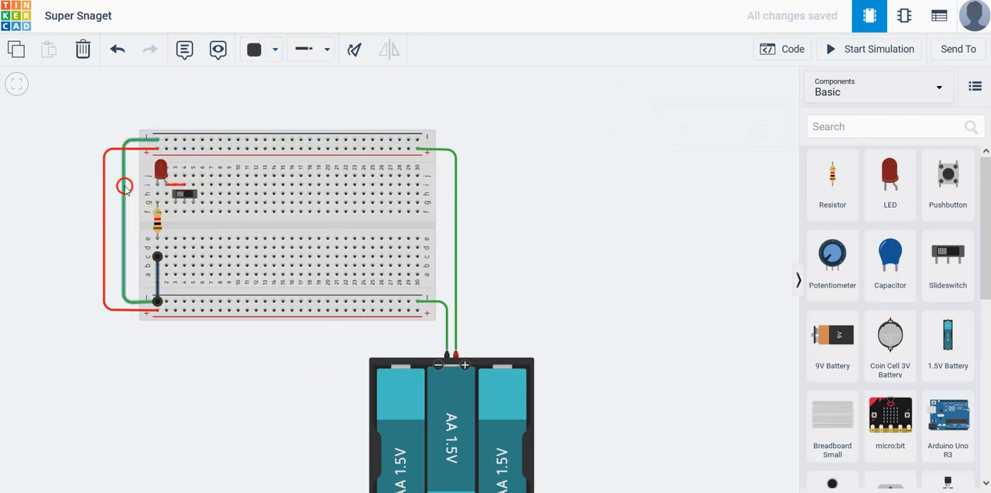
click(258, 55)
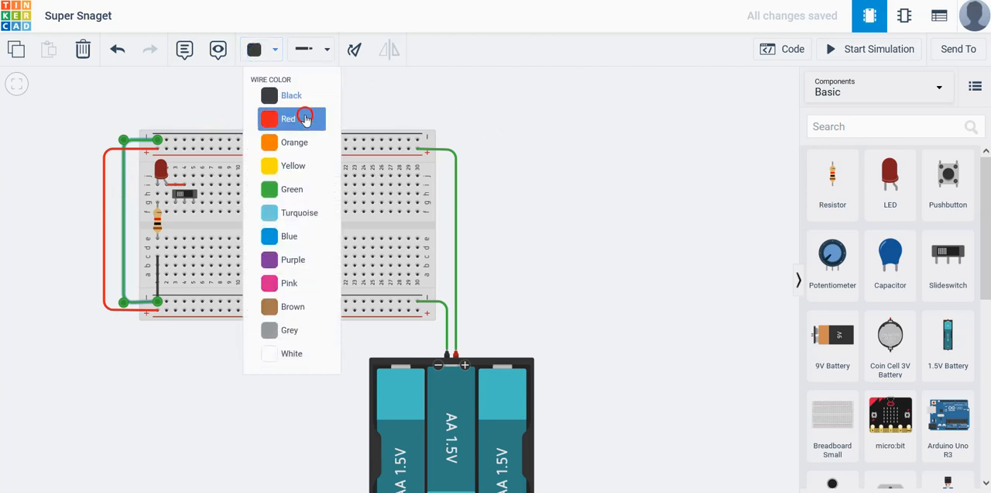
click(293, 94)
click(583, 183)
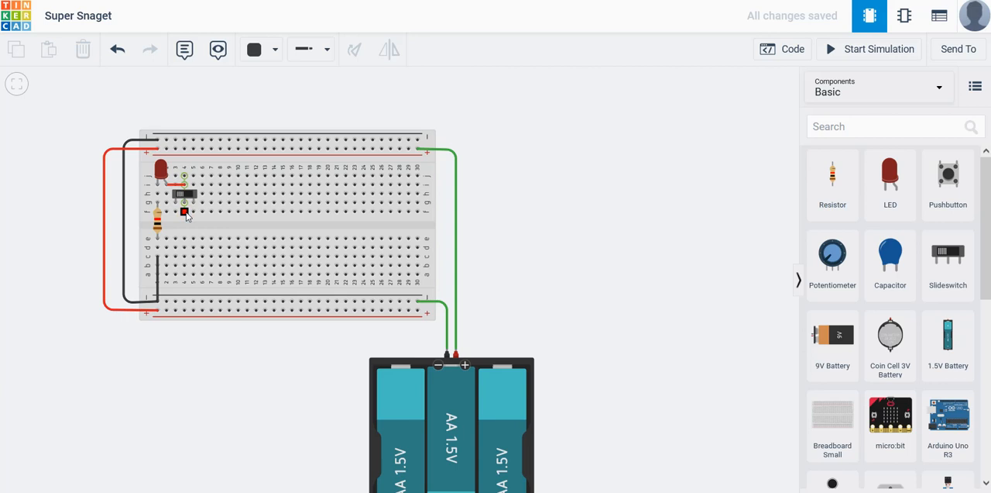
Connect the slideswitch's column 3 to the upper positive rail with a red wire from row j
click(175, 176)
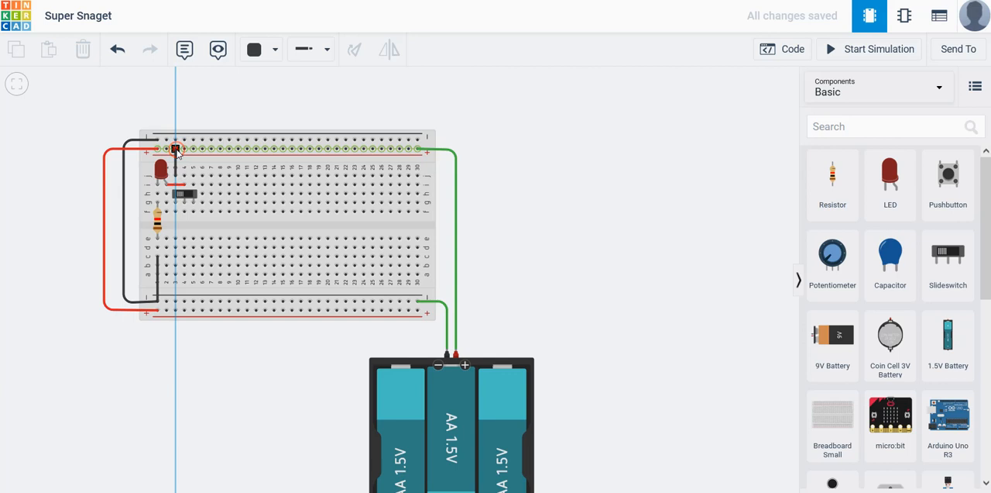
click(176, 149)
click(264, 49)
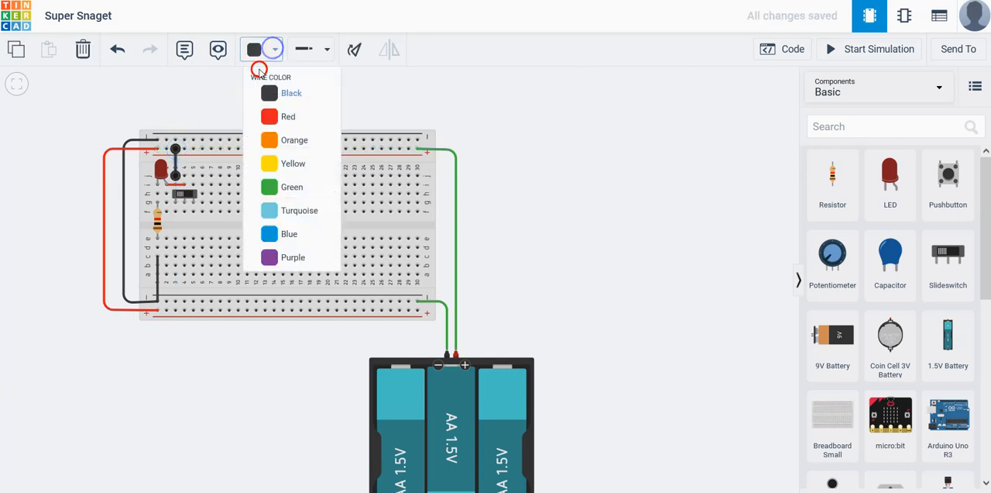
click(267, 119)
click(583, 194)
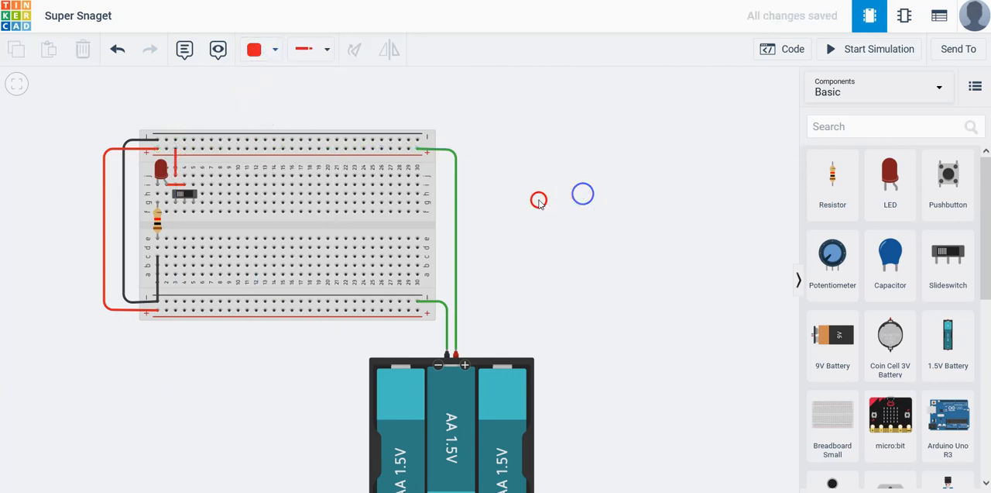
Connect the slideswitch's column 5 to the upper negative rail with a black wire from row i
click(193, 185)
click(193, 141)
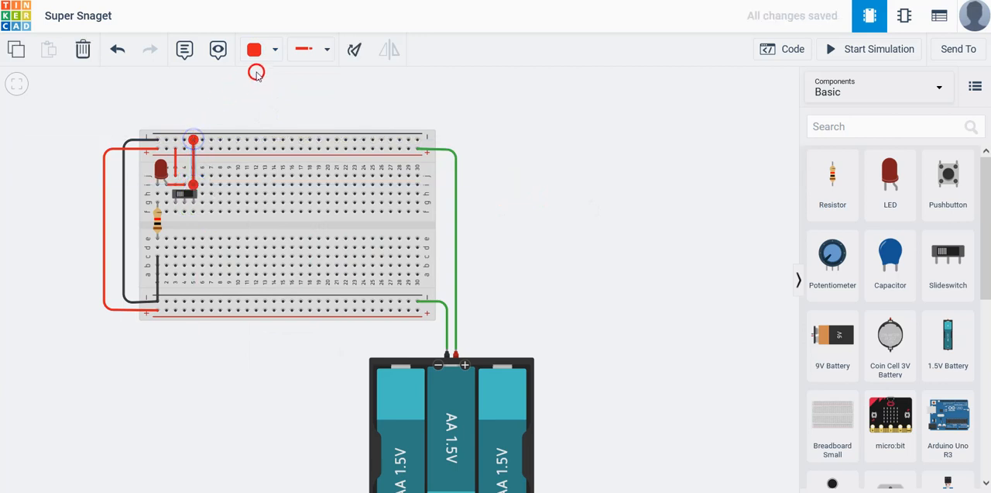
click(275, 49)
click(267, 93)
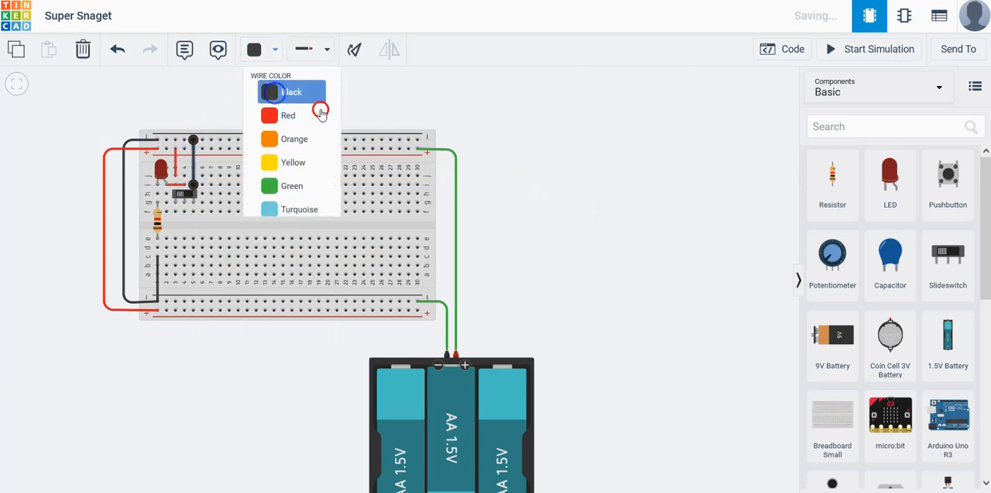
click(570, 195)
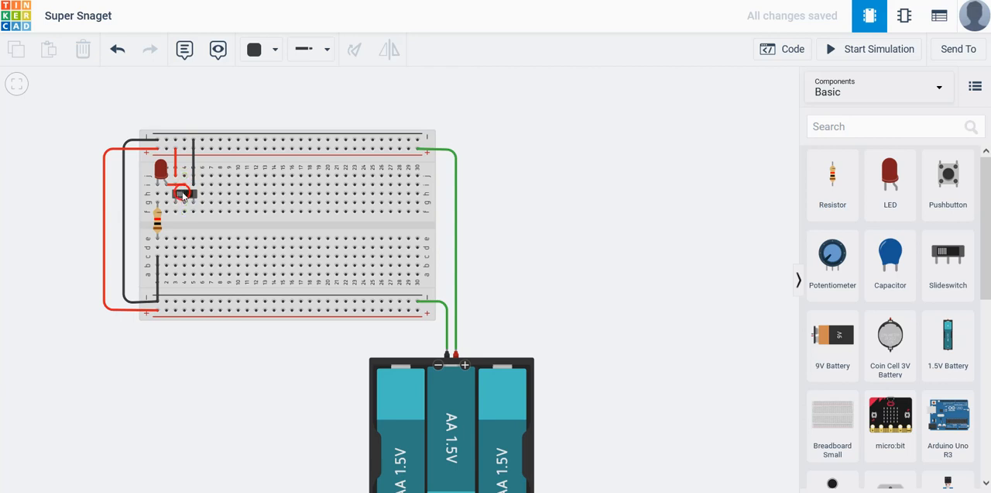
Run the simulation, toggle the slideswitch to test the LED, and stop the simulation
click(179, 199)
click(885, 48)
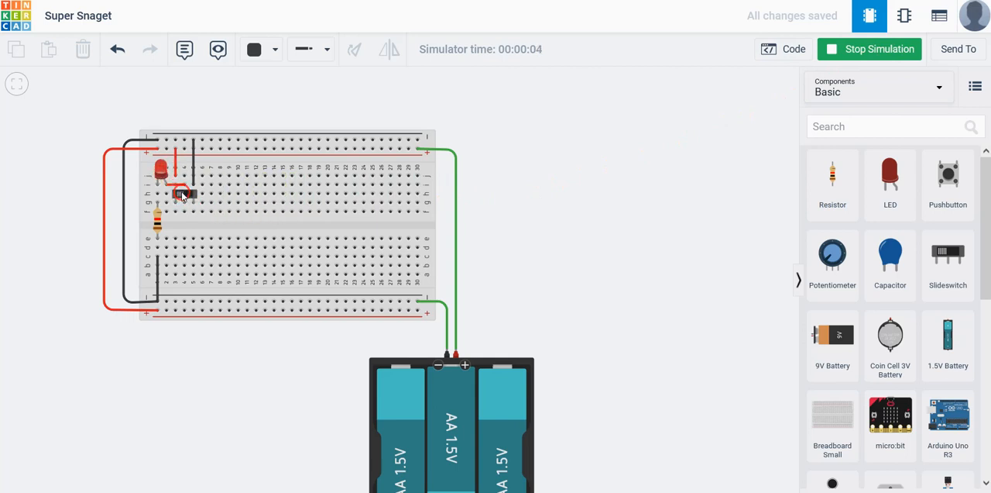
click(183, 196)
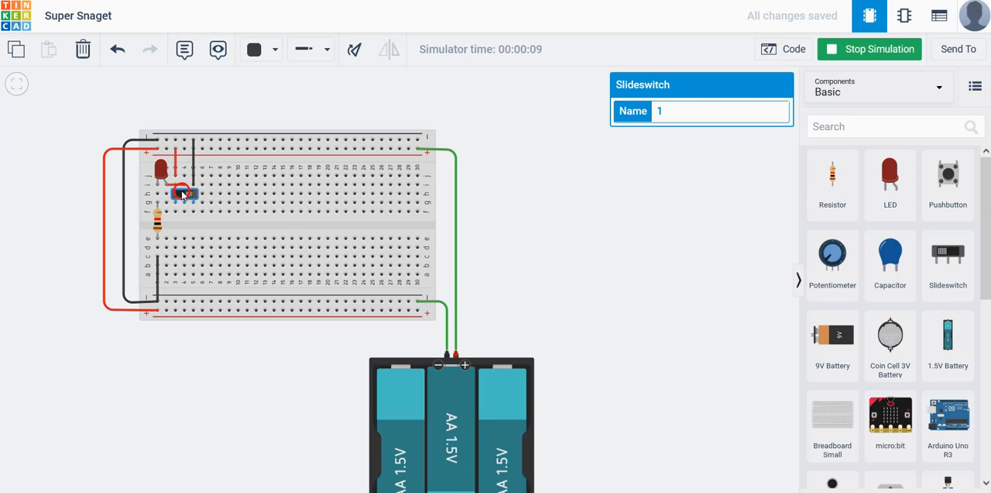
click(186, 195)
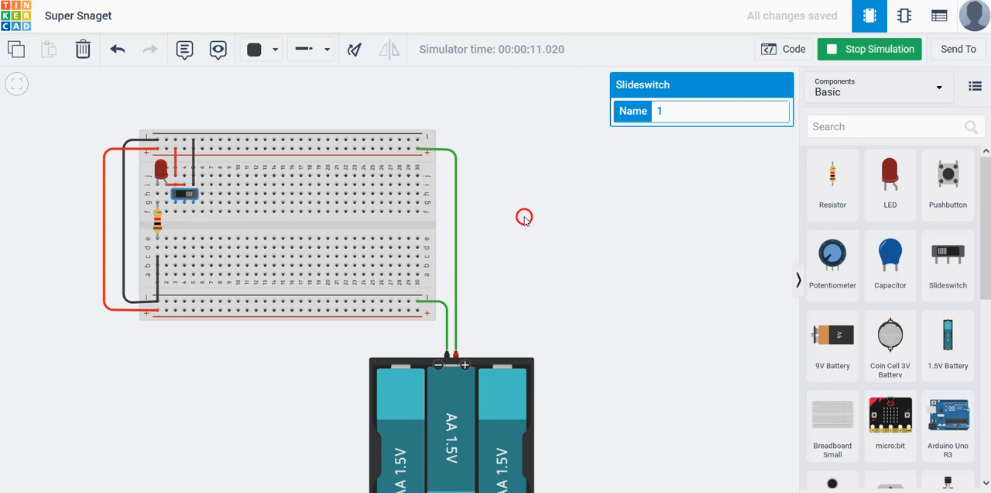
click(874, 51)
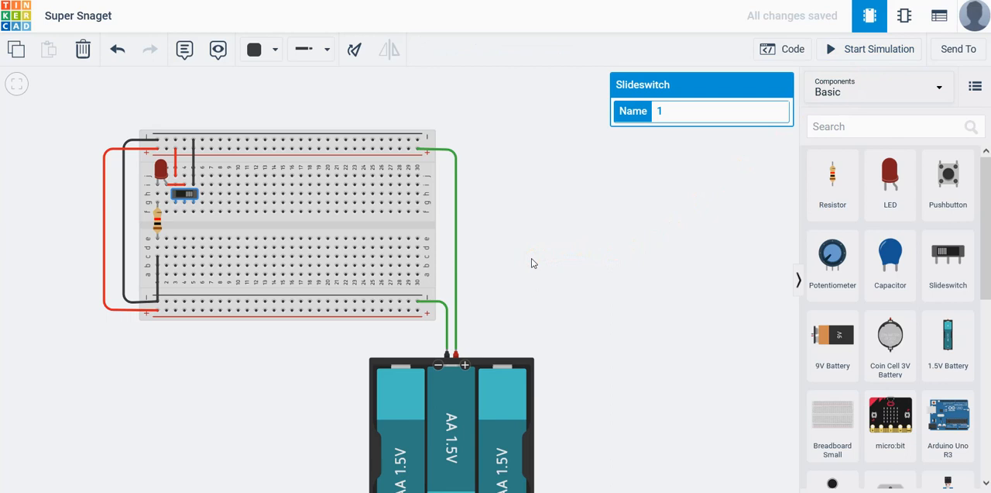
Place a second slideswitch in columns 8 to 10 of row g and a second red LED in columns 6 and 7 of row j
drag(948, 255, 228, 200)
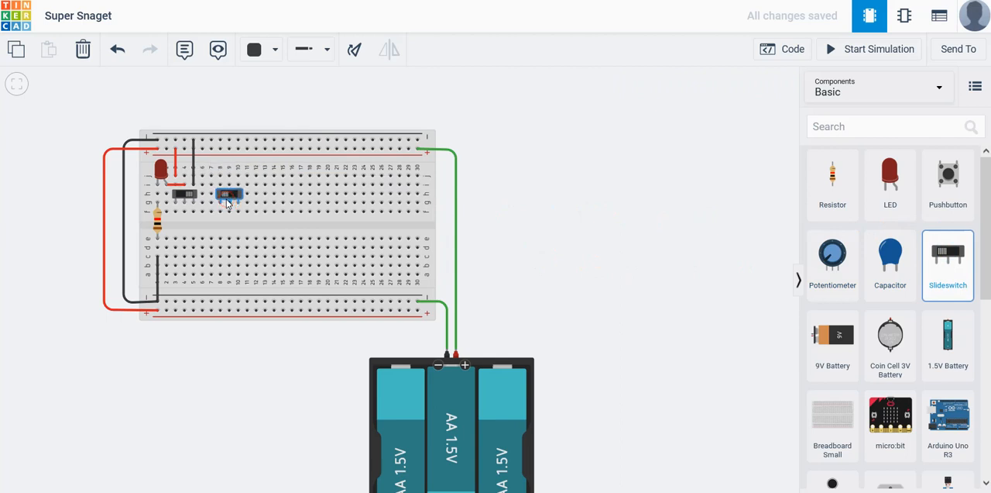
click(229, 195)
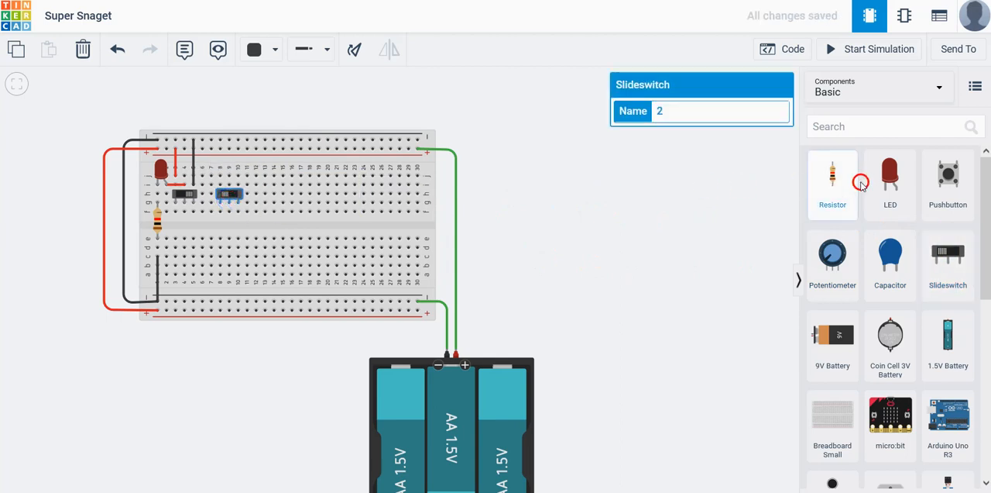
drag(890, 175, 208, 172)
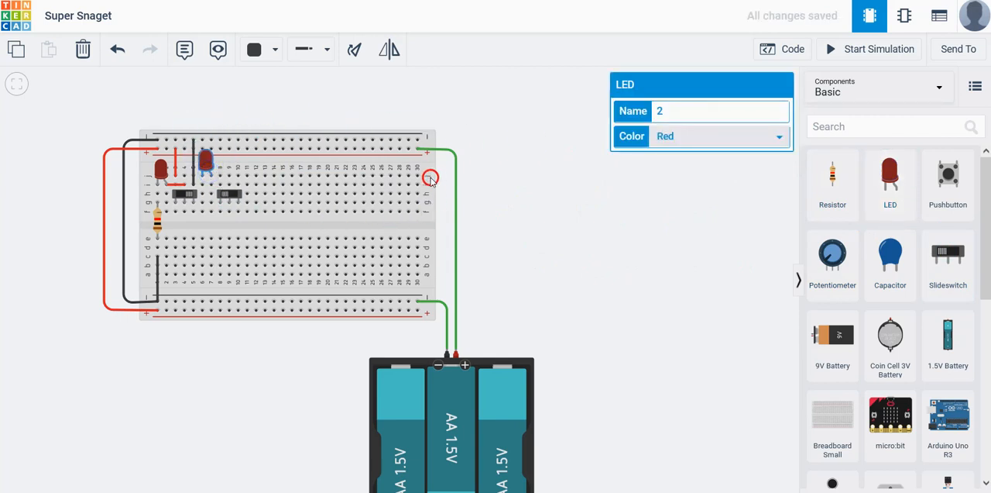
Add black wires from column 10, row i to the upper negative rail and from column 5, row a to the lower negative rail
click(239, 186)
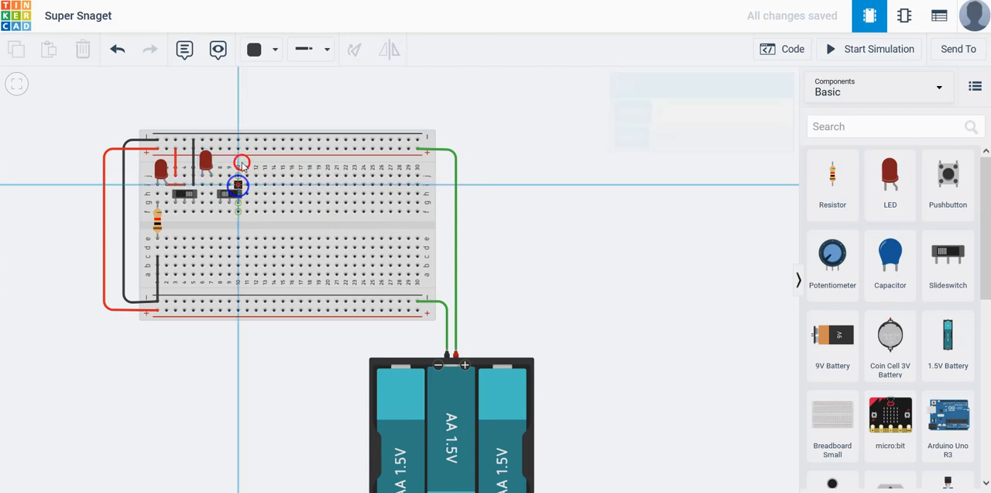
click(237, 140)
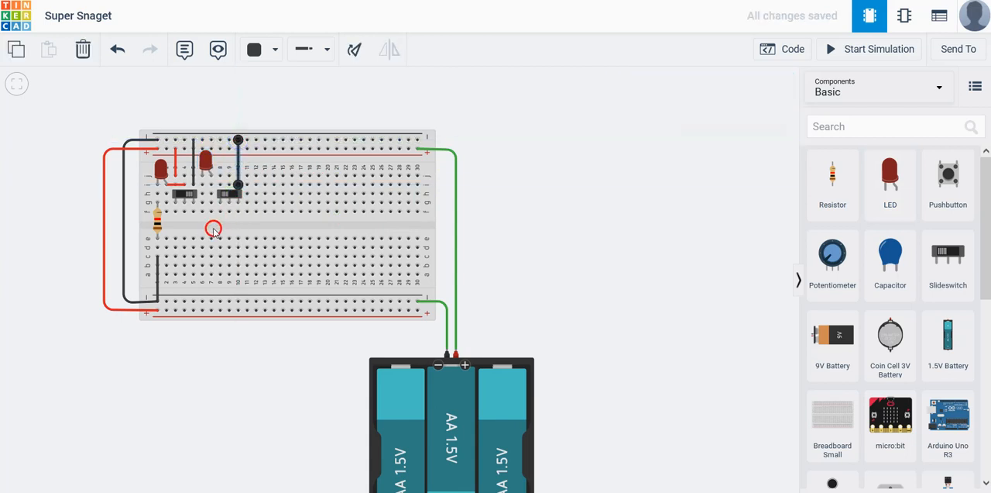
click(194, 272)
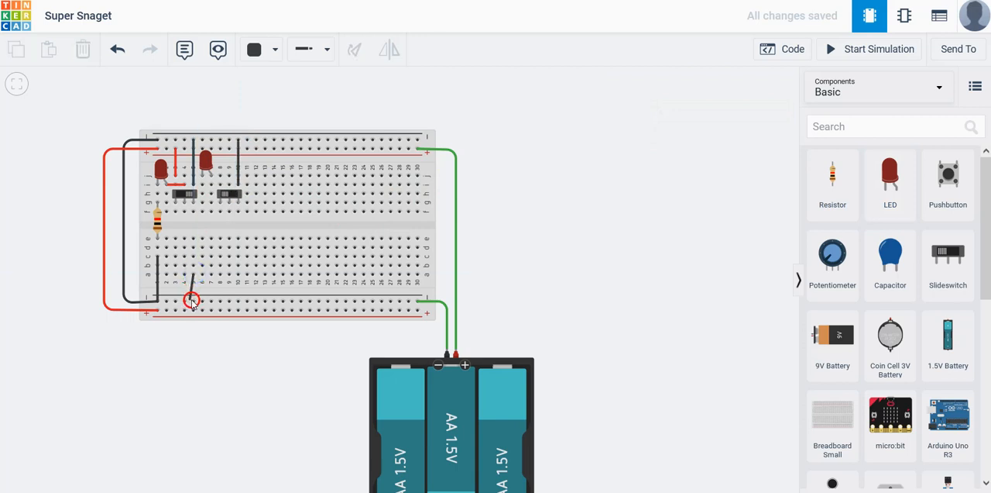
click(193, 300)
key(Delete)
Place a second resistor across the centre gap in column 6 and move both ends of the lower column 5 wire to column 6
drag(813, 186, 204, 230)
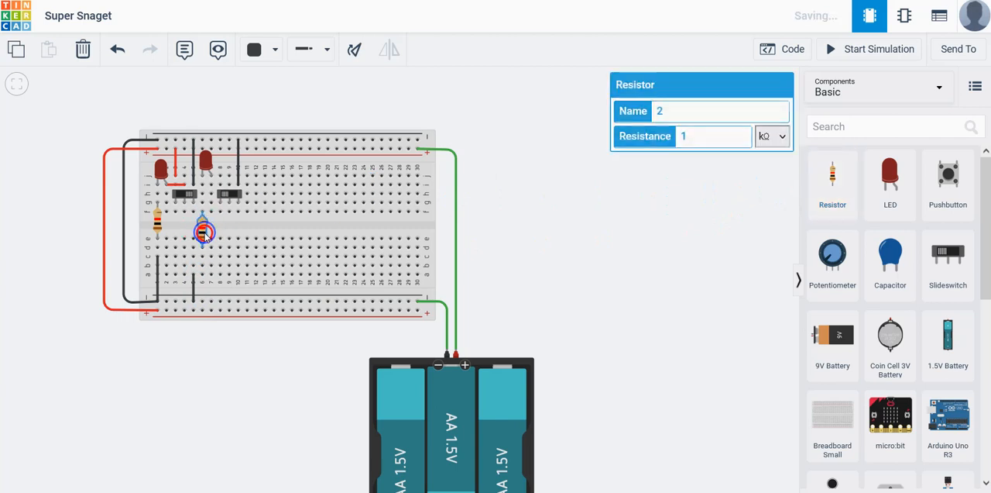
click(193, 297)
click(195, 276)
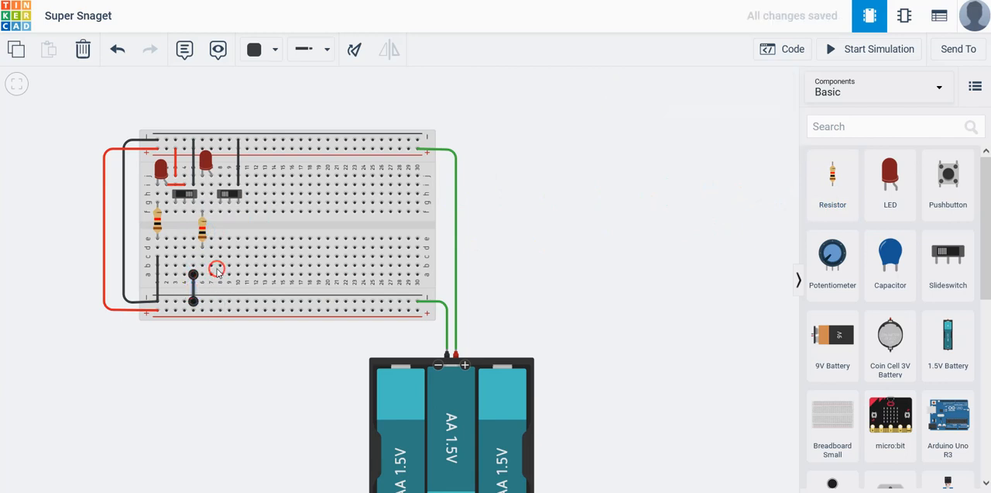
drag(194, 275, 203, 275)
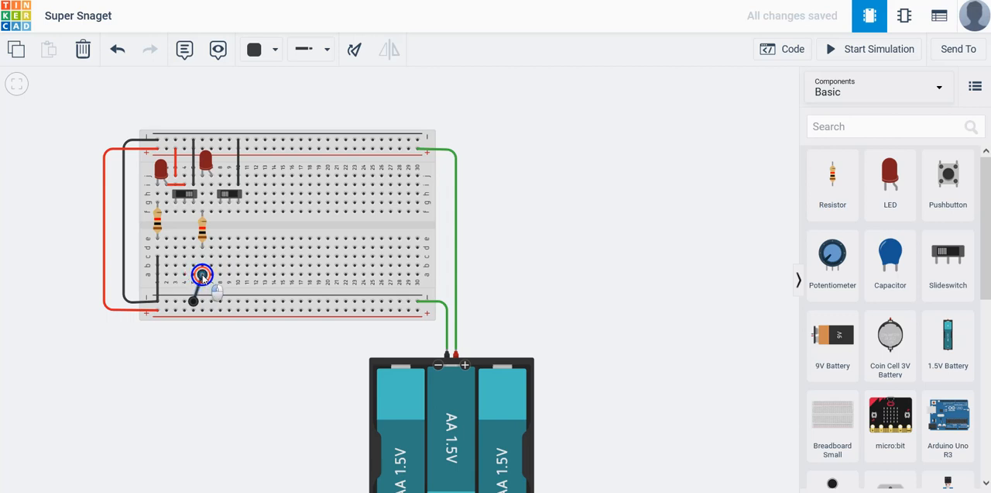
drag(191, 306, 203, 302)
click(565, 304)
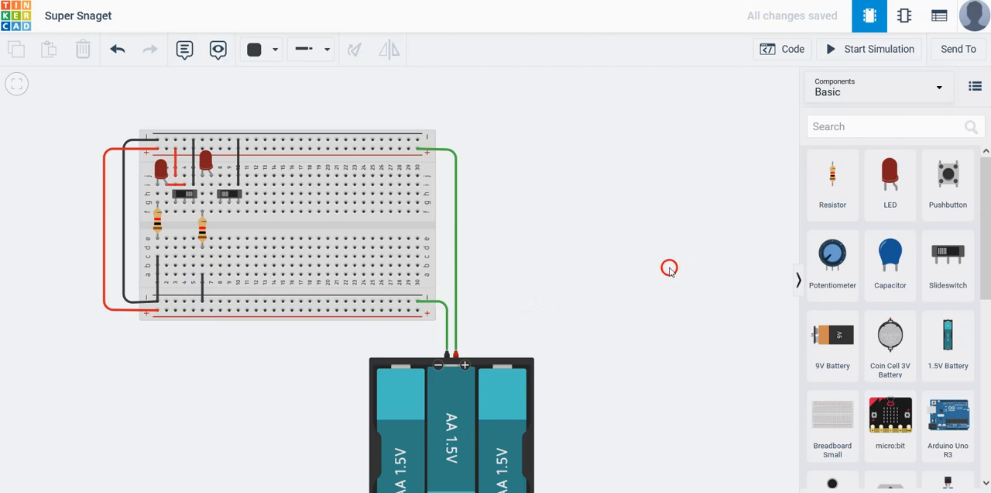
Connect the second slideswitch's column 8 to the upper positive rail with a red wire from row j
click(220, 175)
click(221, 149)
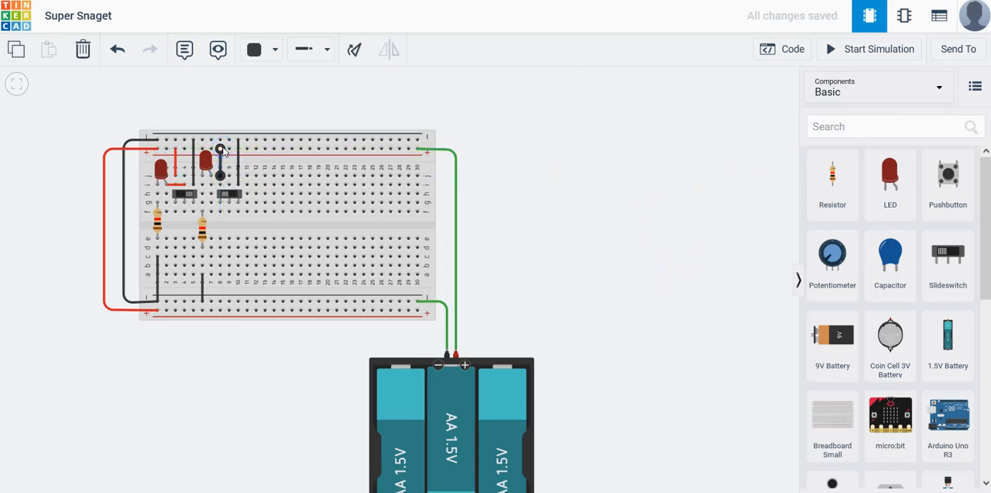
click(274, 51)
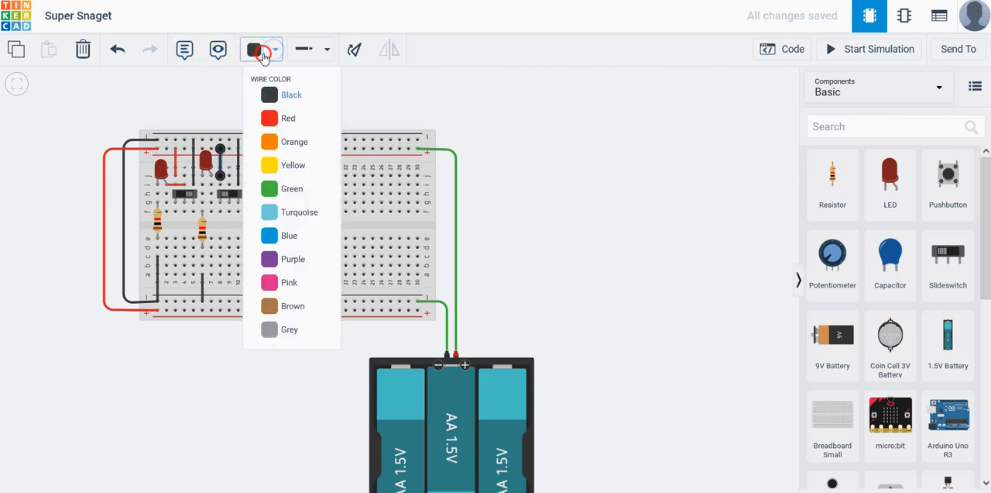
click(267, 122)
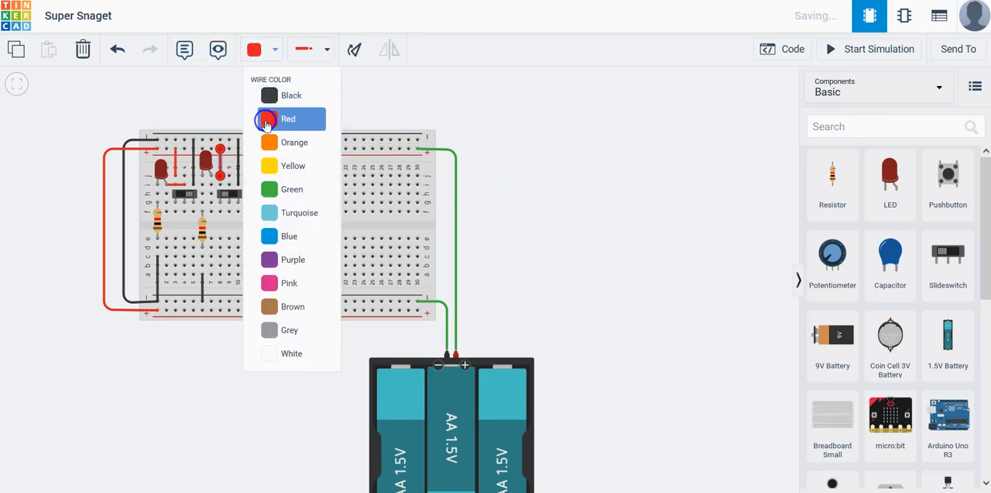
Wire the second slideswitch's common column 9 to the second LED's anode in column 7 along row i in red
click(229, 186)
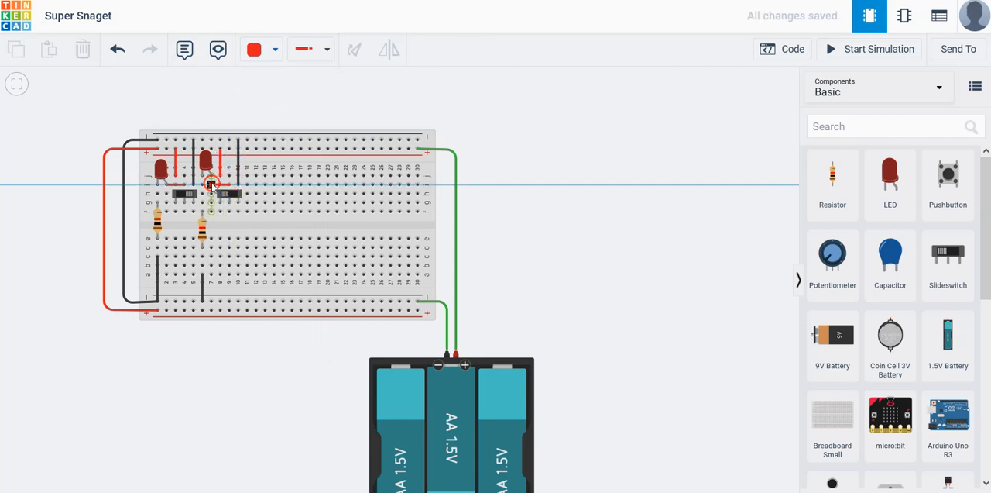
click(211, 186)
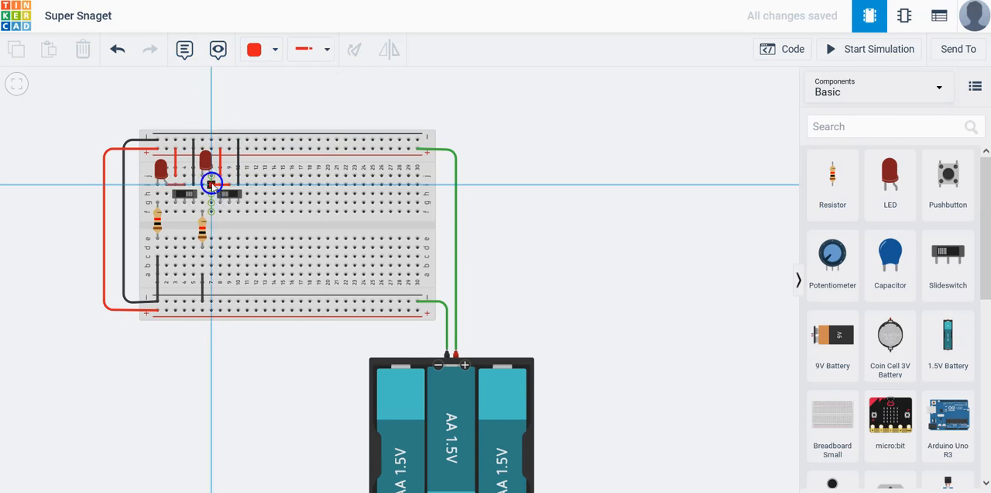
click(588, 255)
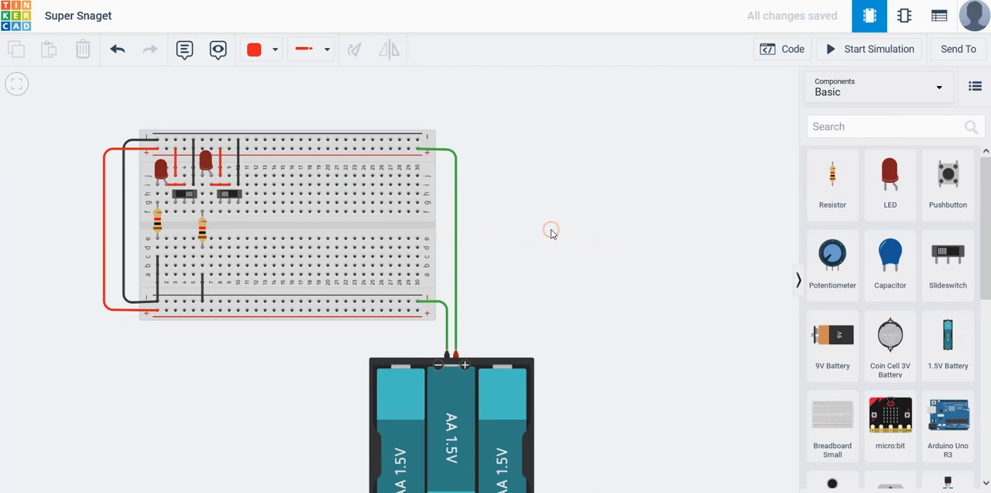
click(547, 230)
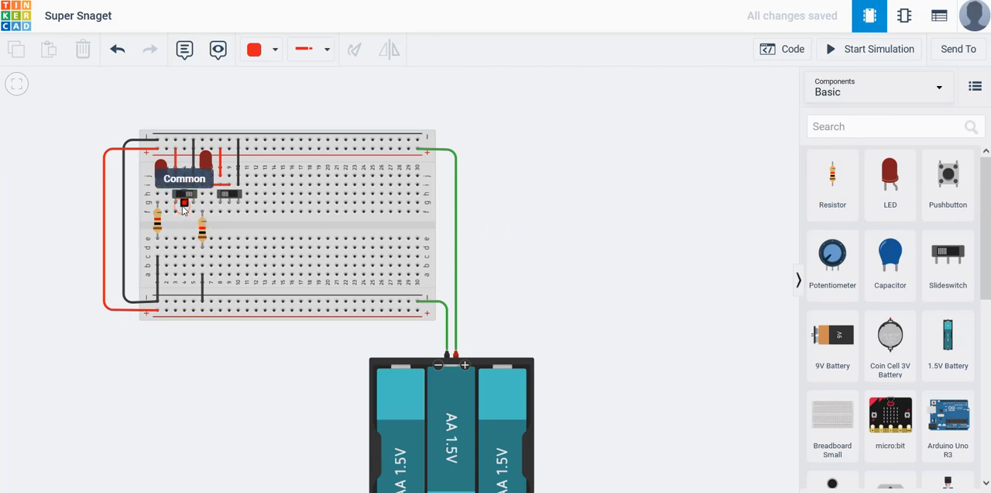
Search the components for inverter and place a 74HC04 Hex Inverter across the breadboard's centre gap in columns 12 to 18
click(227, 204)
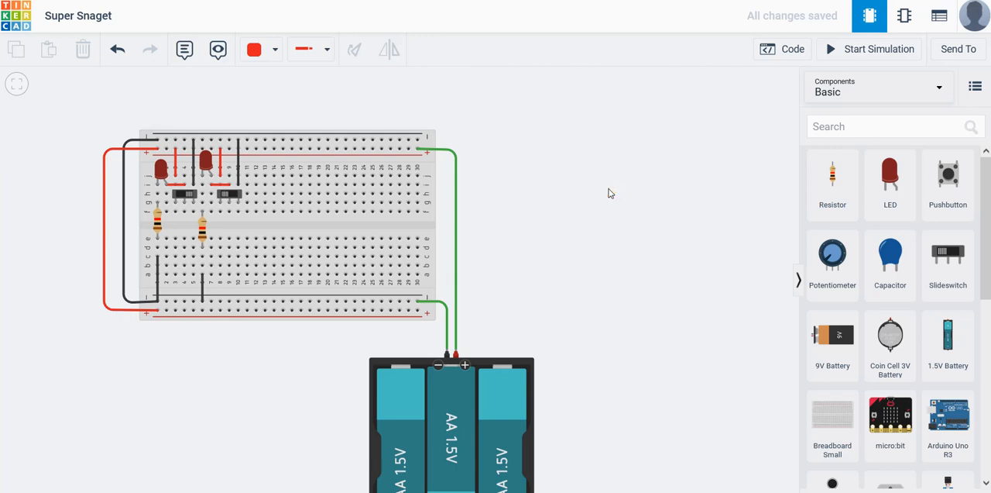
click(862, 127)
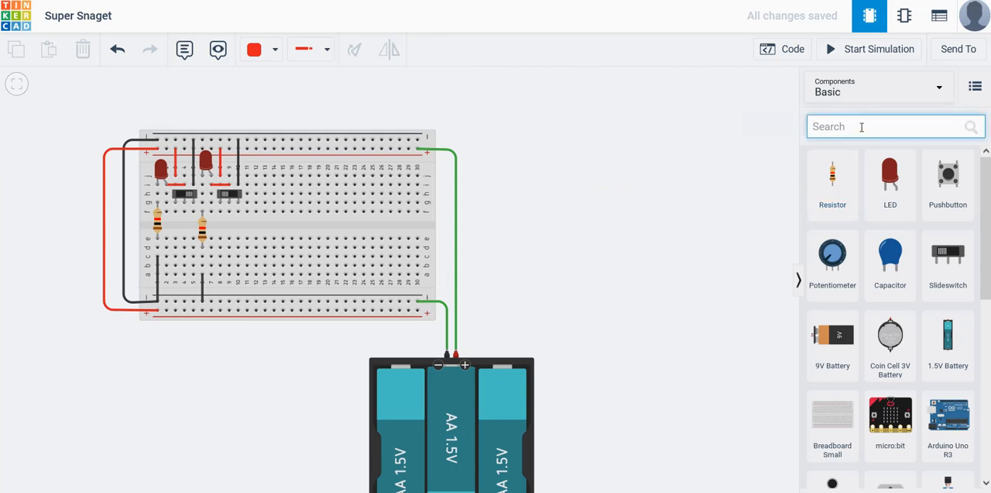
text(invert)
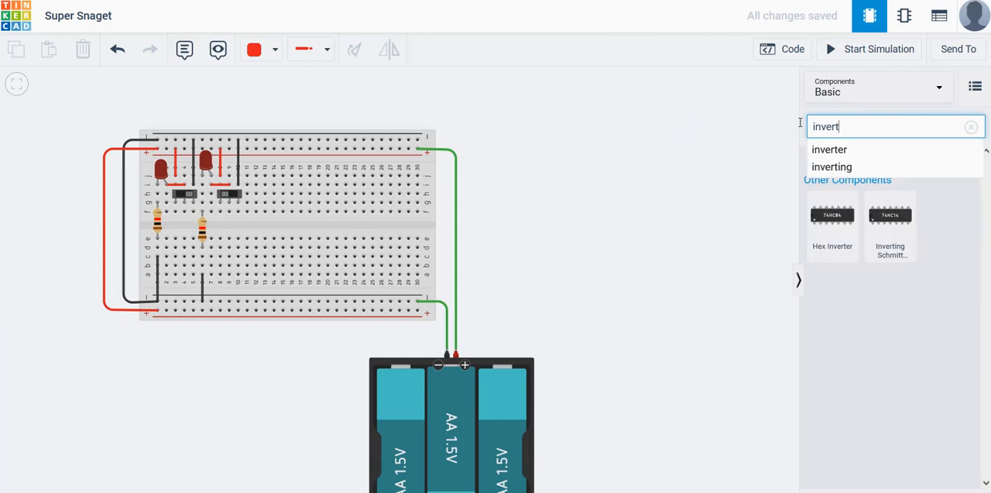
click(831, 152)
drag(841, 208, 837, 226)
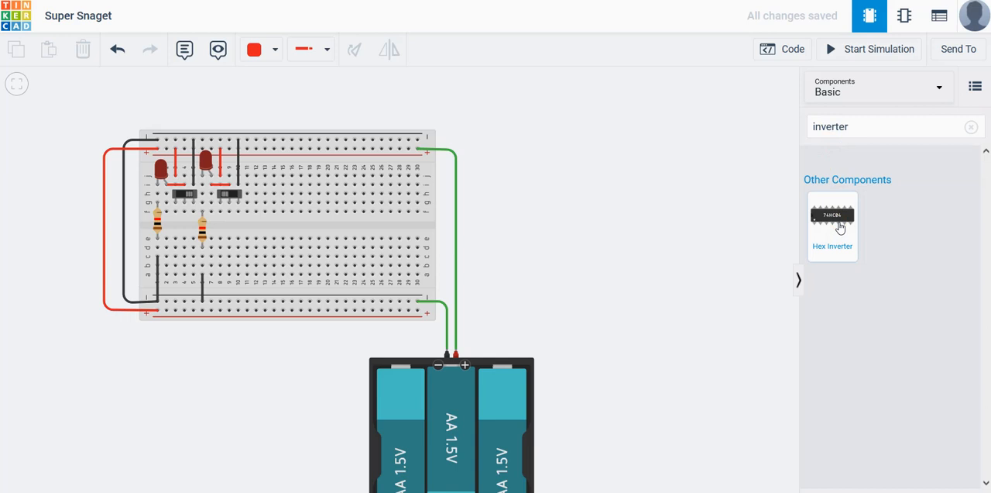
drag(841, 227, 289, 226)
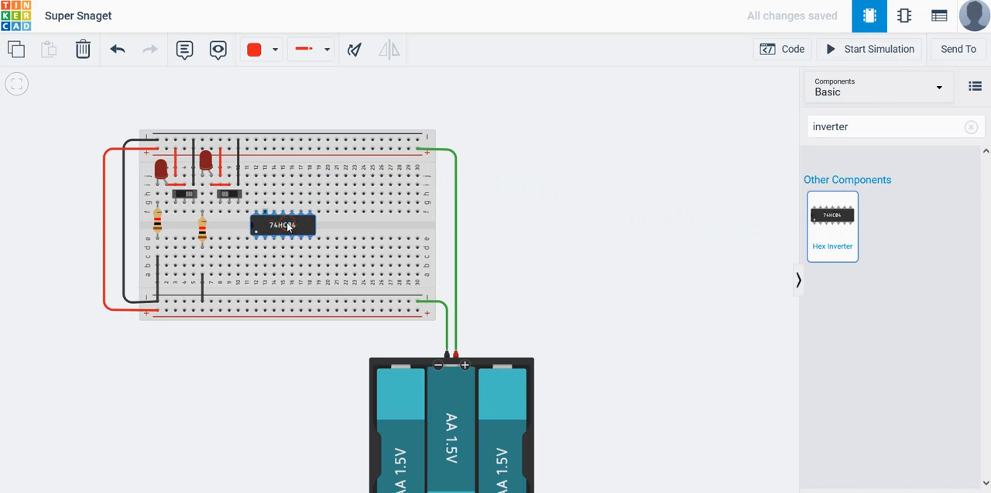
click(286, 223)
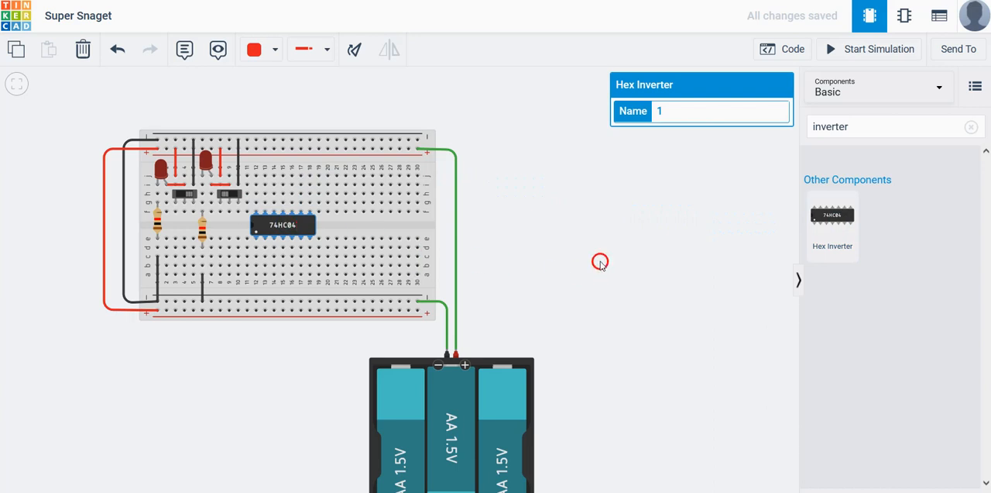
Search the components for and, and place a 74HC08 Quad AND gate across the centre gap in columns 20 to 26
drag(852, 127, 807, 118)
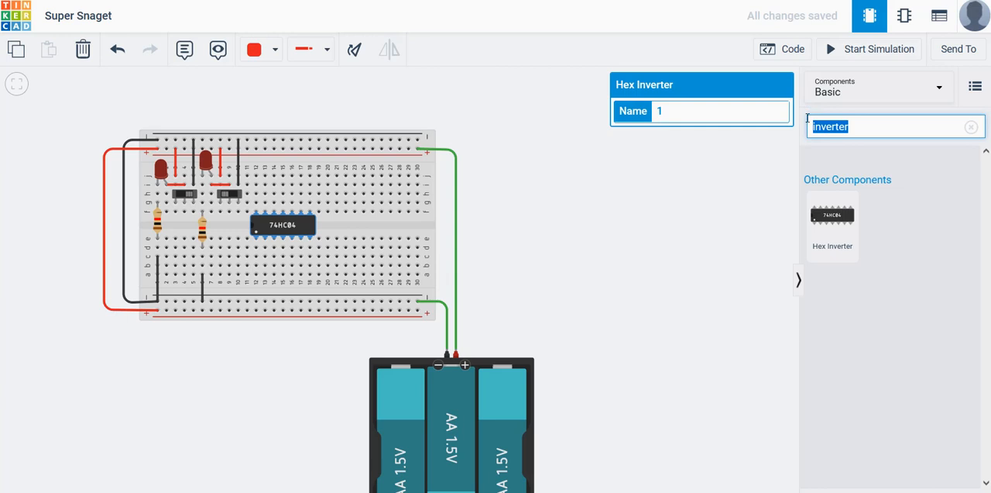
text(and)
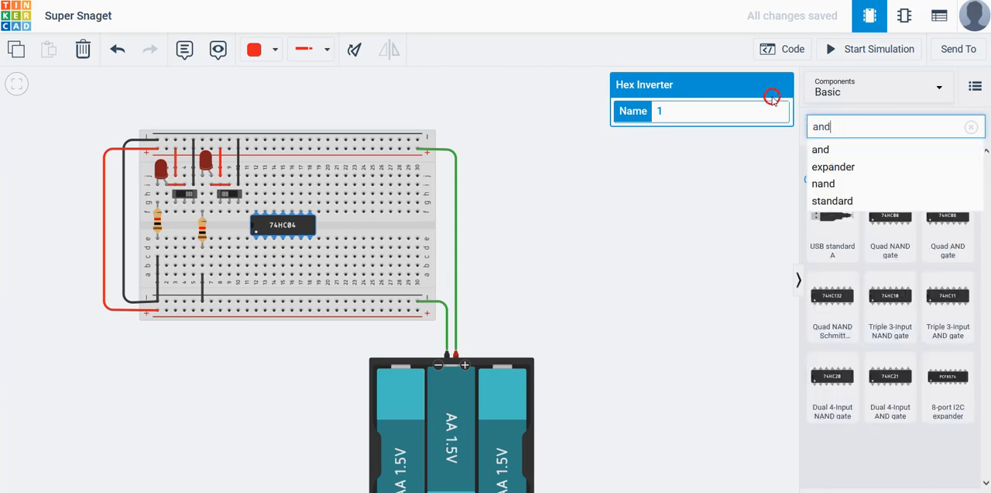
click(815, 149)
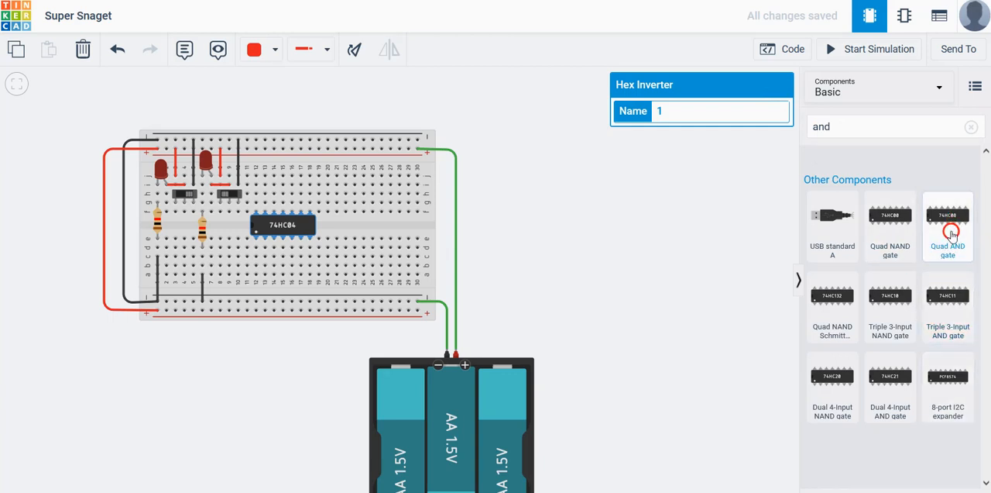
click(952, 232)
click(941, 236)
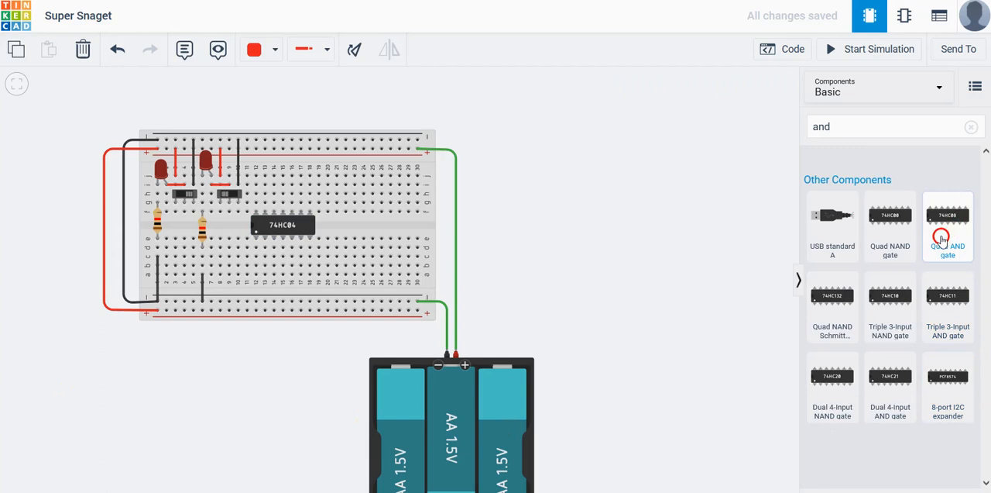
click(372, 227)
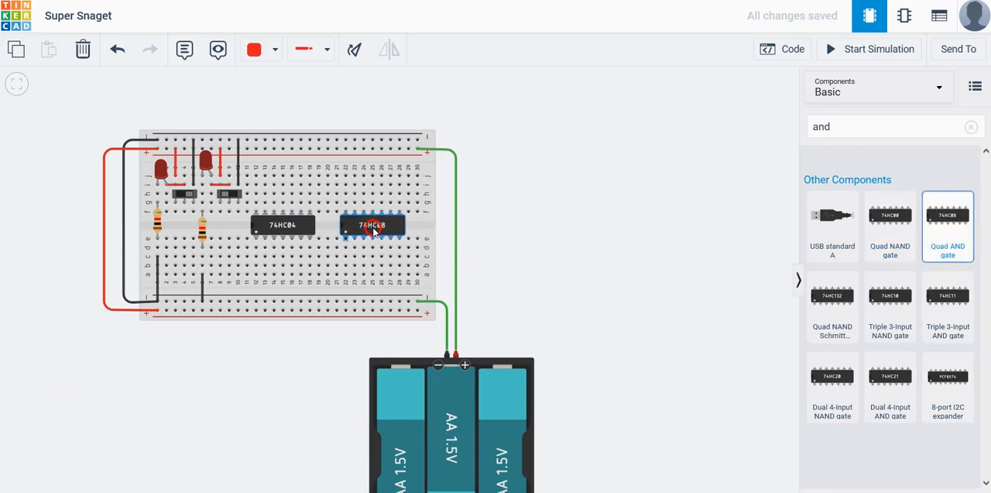
drag(369, 229, 355, 230)
right_click(355, 230)
click(354, 237)
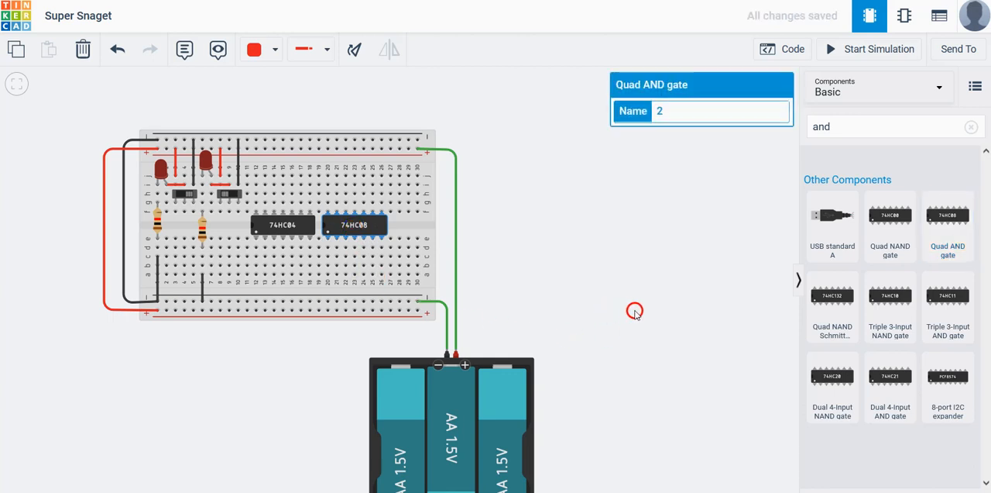
Switch to the reference windows to examine the 7408 pin layout and the Boolean expression, and return to the Tinkercad circuit
drag(745, 297, 708, 294)
key(alt+Tab)
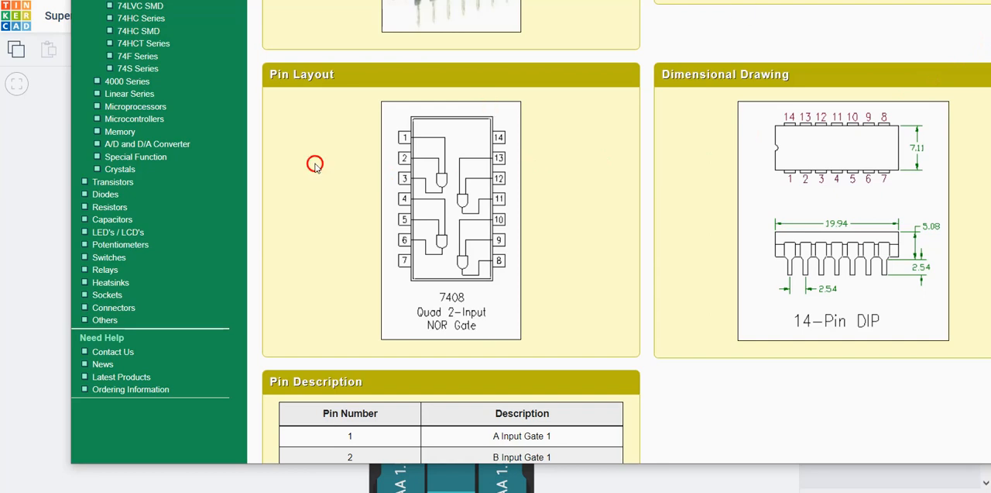
click(47, 267)
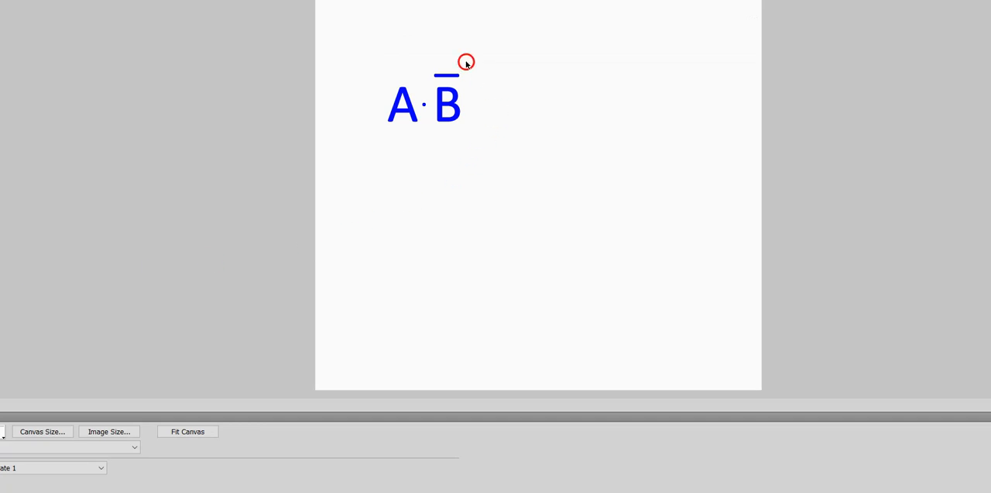
click(422, 122)
key(alt+Tab)
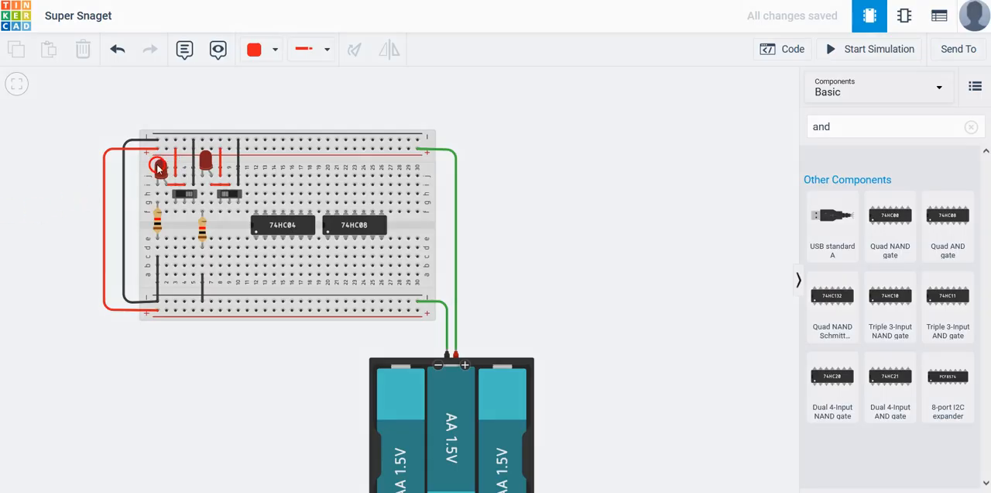
click(184, 203)
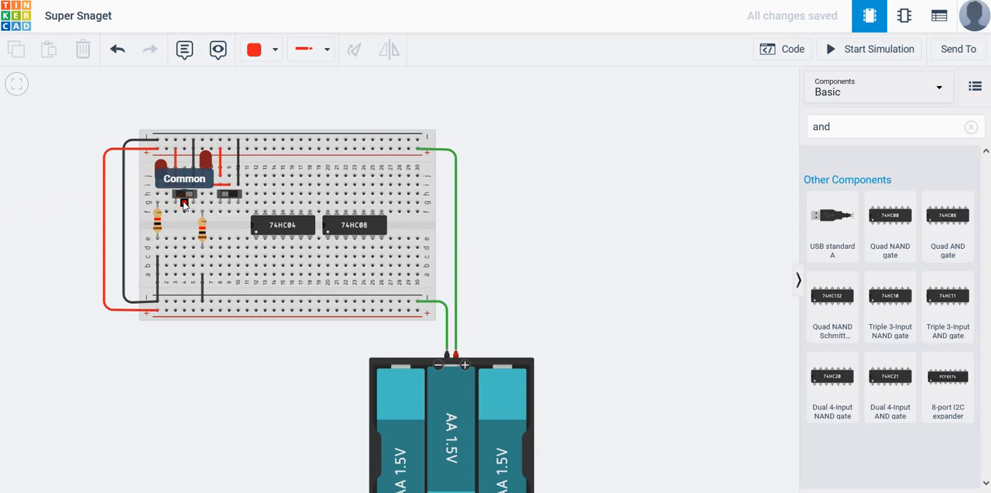
click(183, 49)
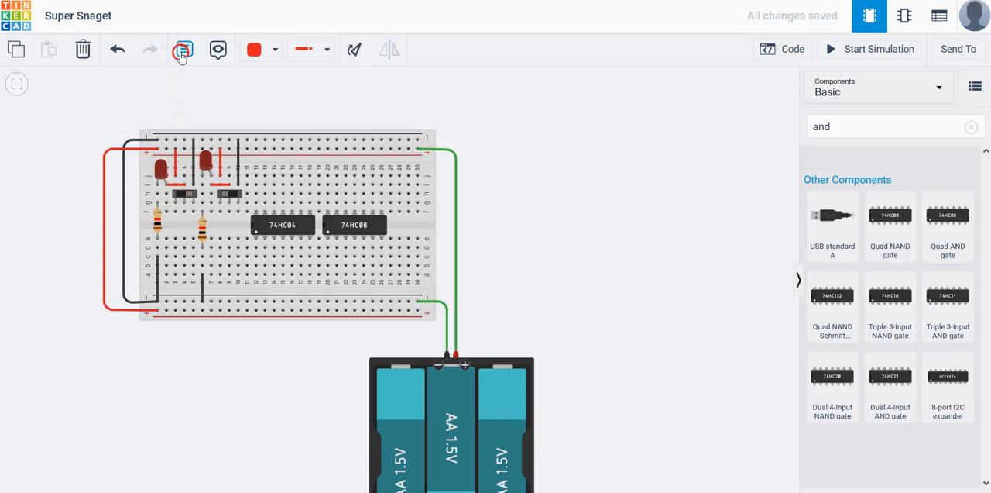
click(157, 161)
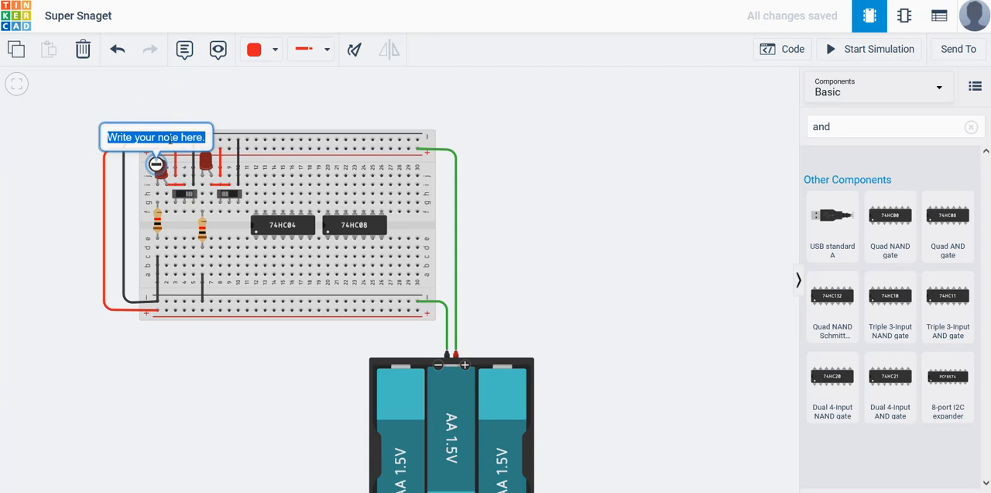
key(Escape)
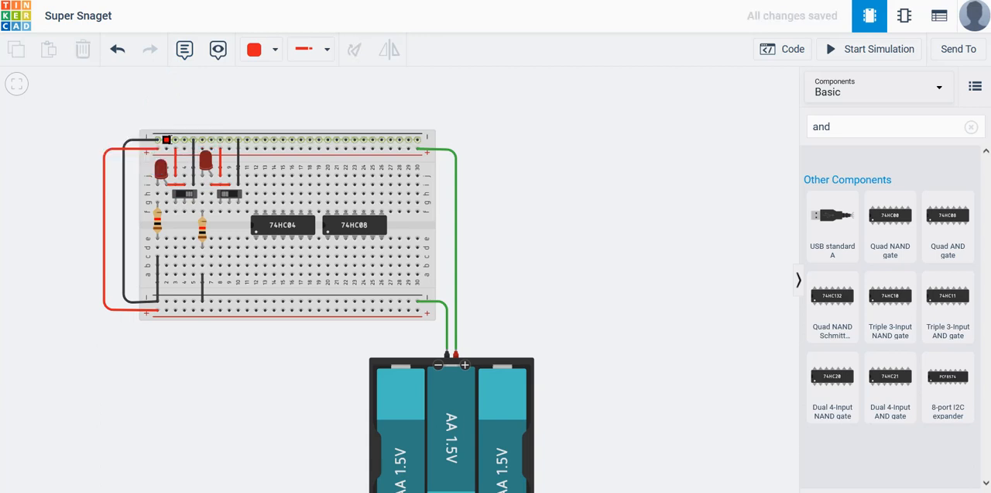
Attach a note reading A to the first LED and move its label beside the breadboard's outer edge
click(185, 49)
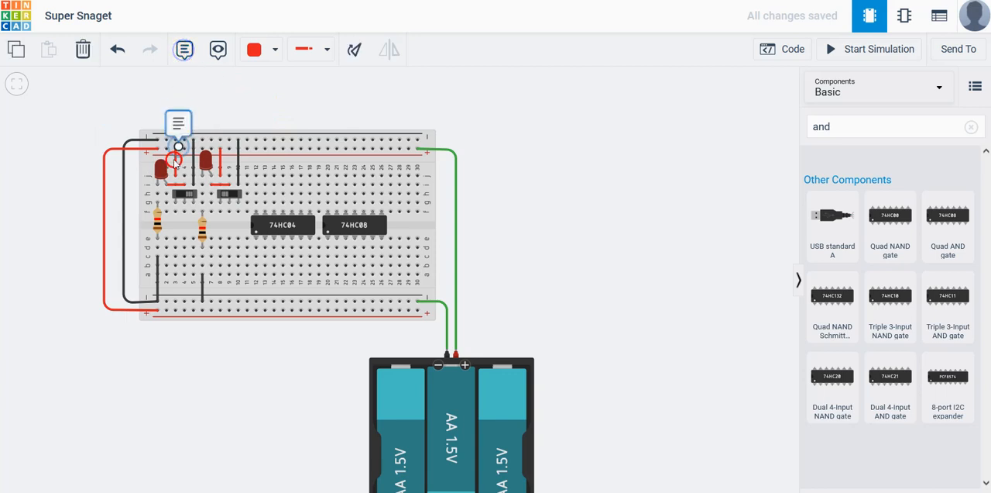
click(158, 176)
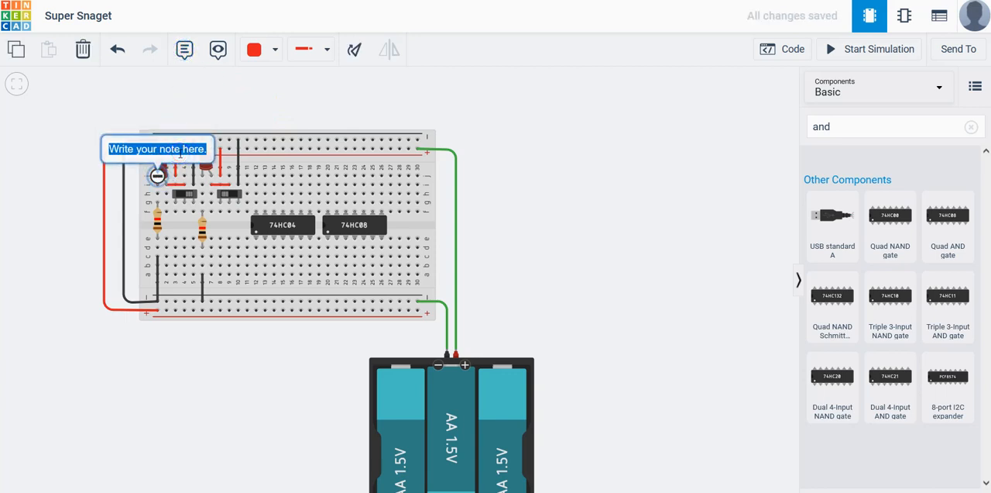
text(A)
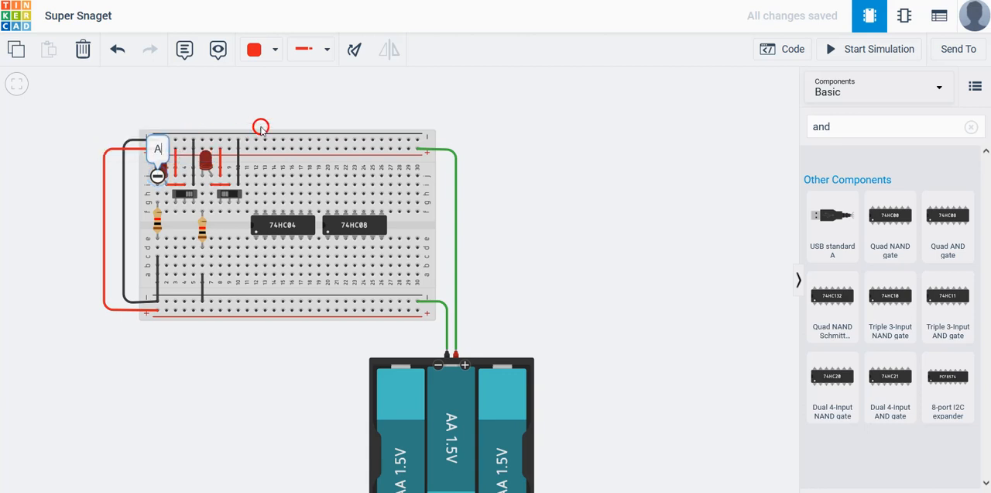
drag(157, 138, 133, 186)
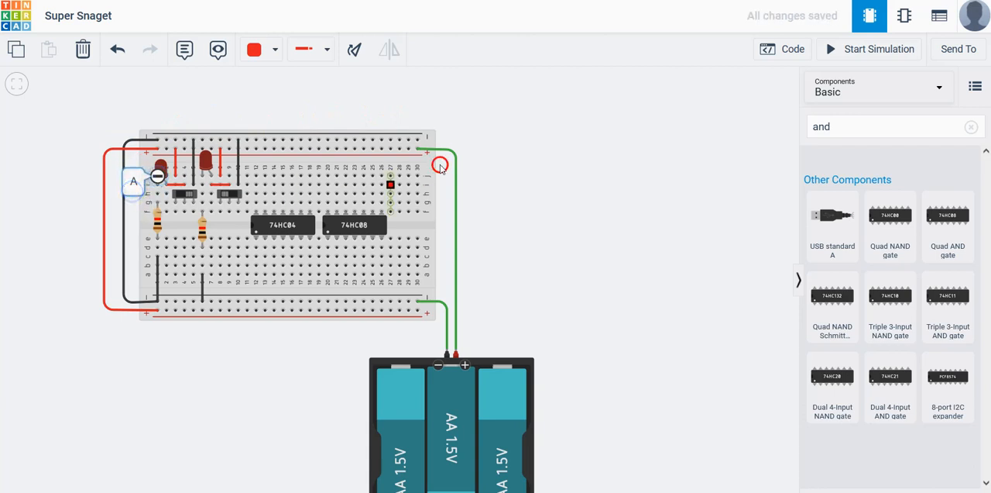
click(585, 156)
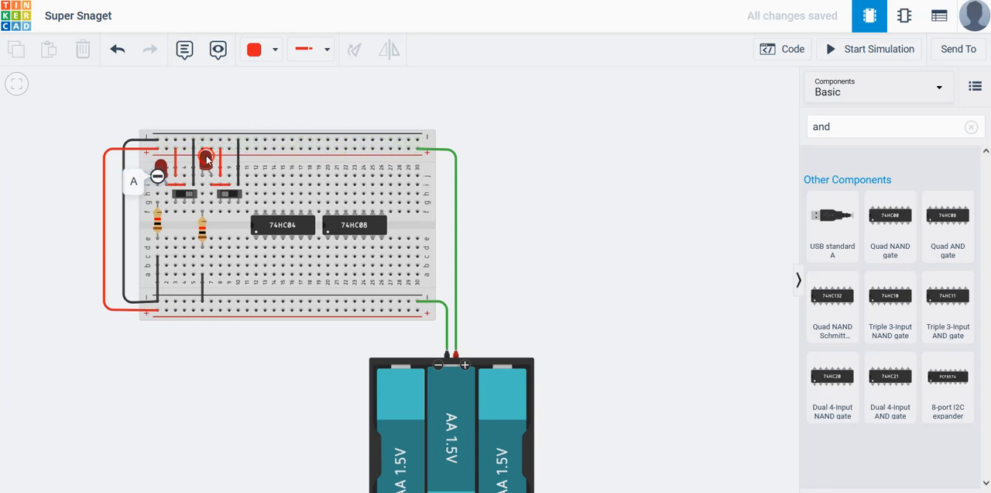
Attach a note reading B to the second LED and move it just above the LED
click(185, 49)
click(208, 158)
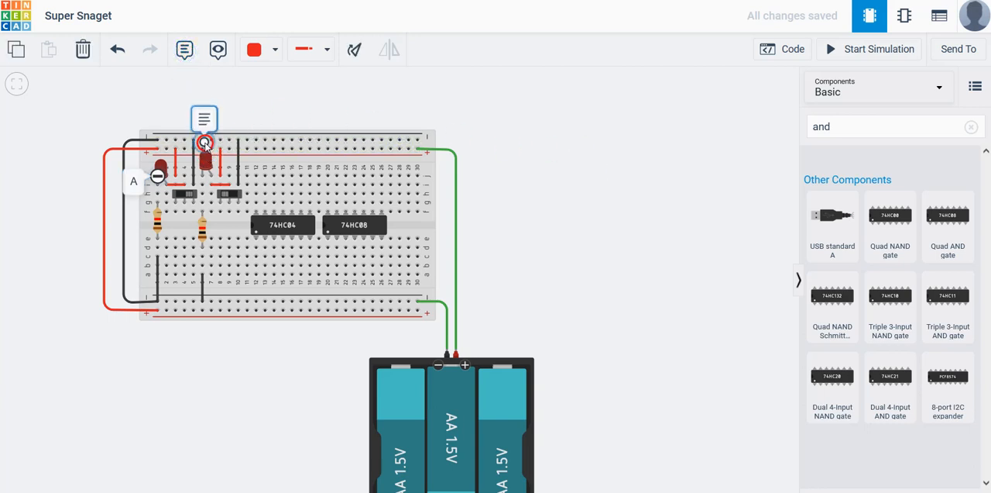
text(B)
click(571, 146)
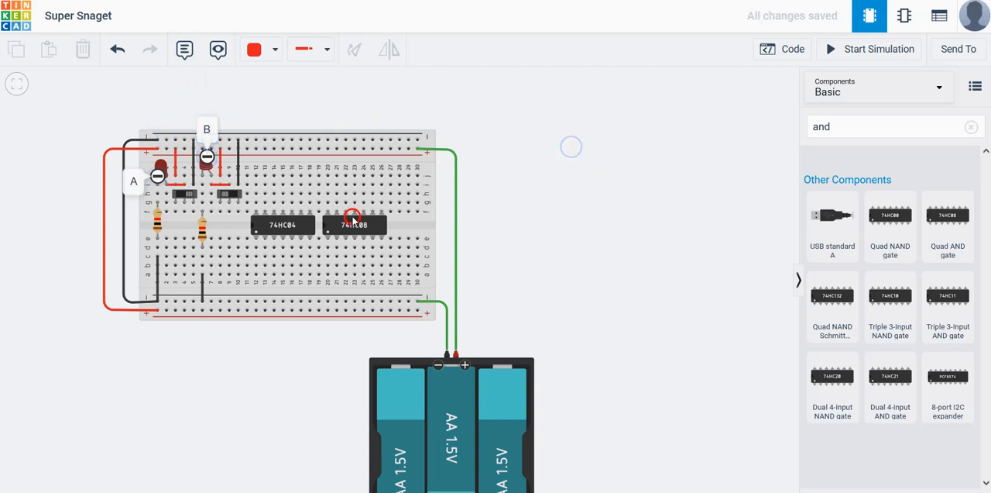
drag(207, 156, 209, 141)
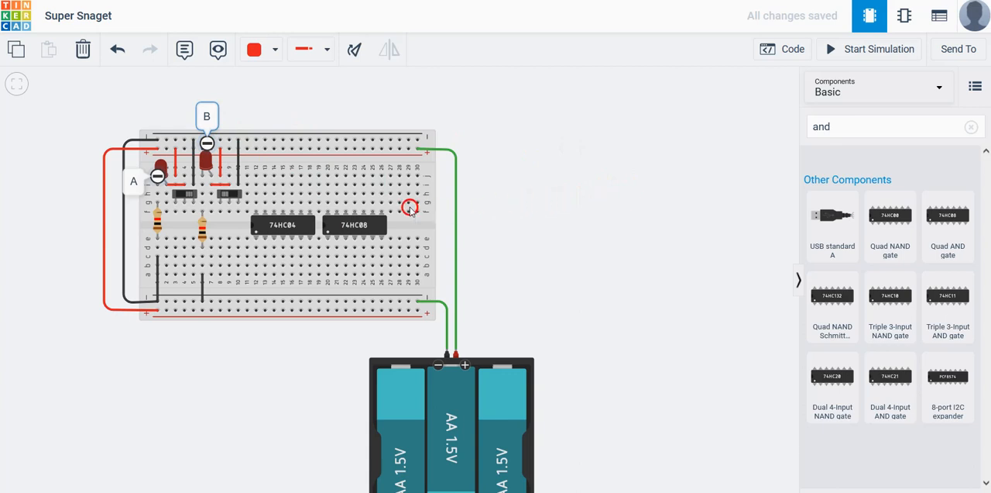
Run red wires from column 9, row f to the 74HC04's column 12, row c, and from column 13 to the 74HC08's column 20 in row a
click(230, 211)
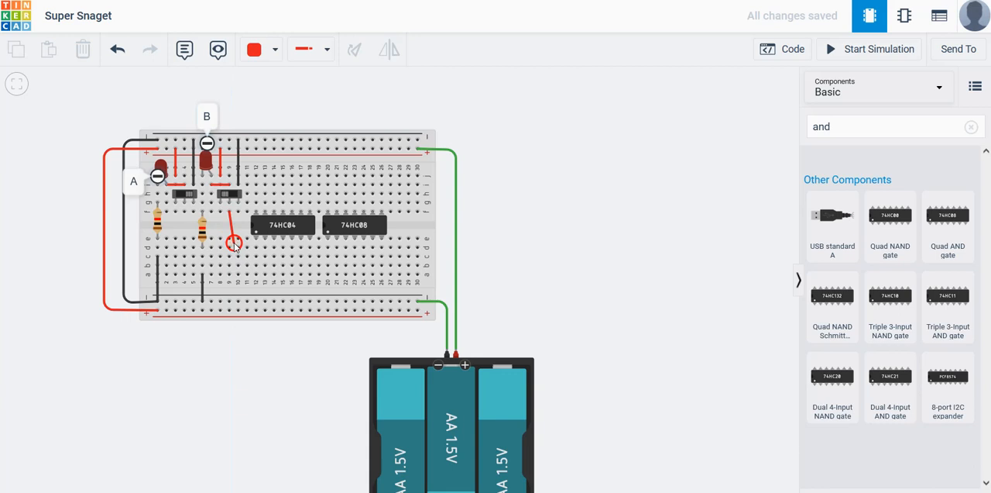
click(235, 247)
click(256, 256)
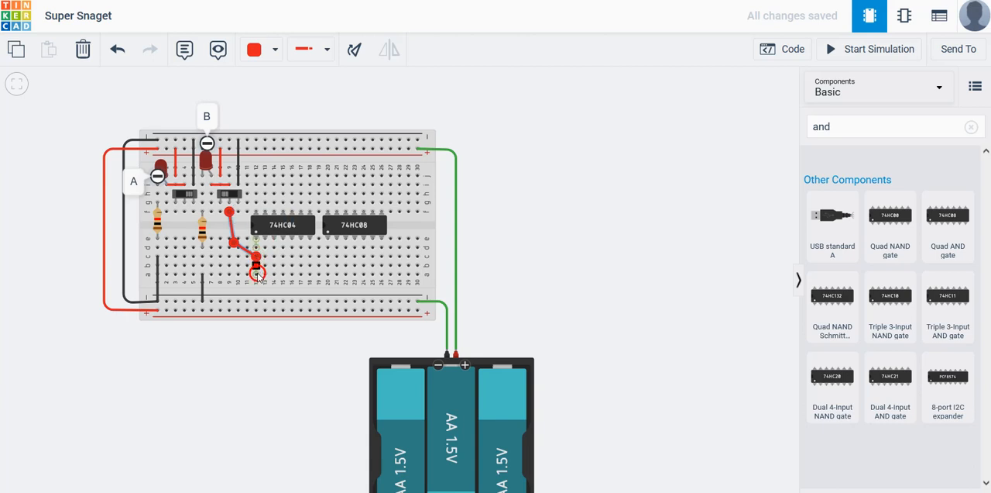
drag(264, 275, 327, 277)
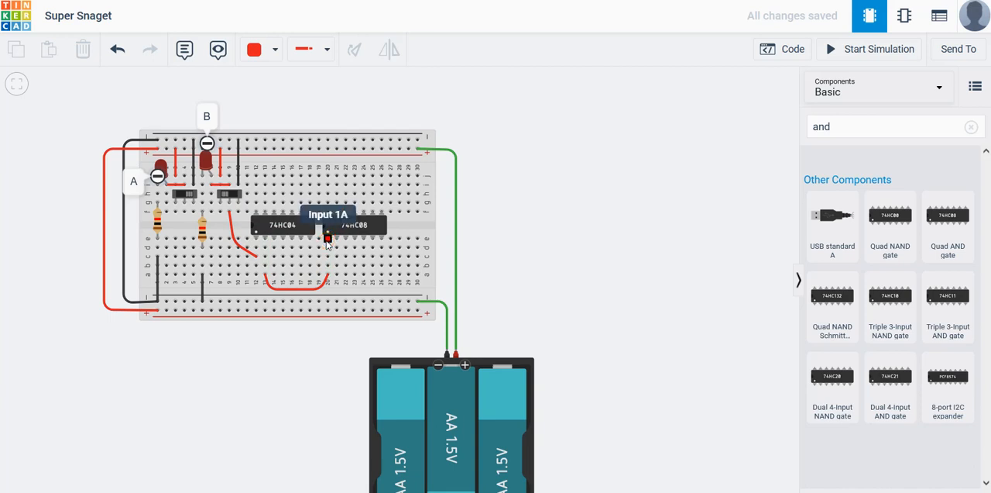
Route a red wire with bends from the first slideswitch's common column 4, row f to the 74HC08's column 21, row c
click(184, 213)
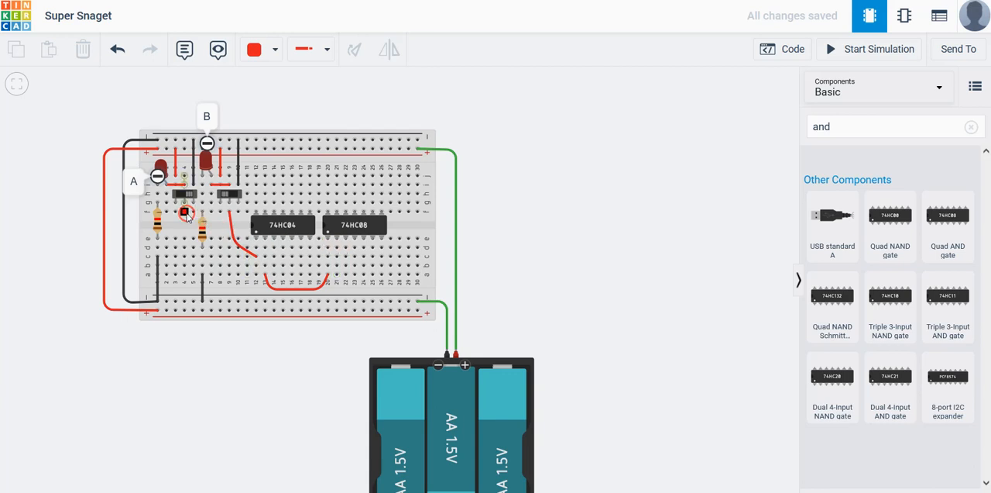
click(183, 213)
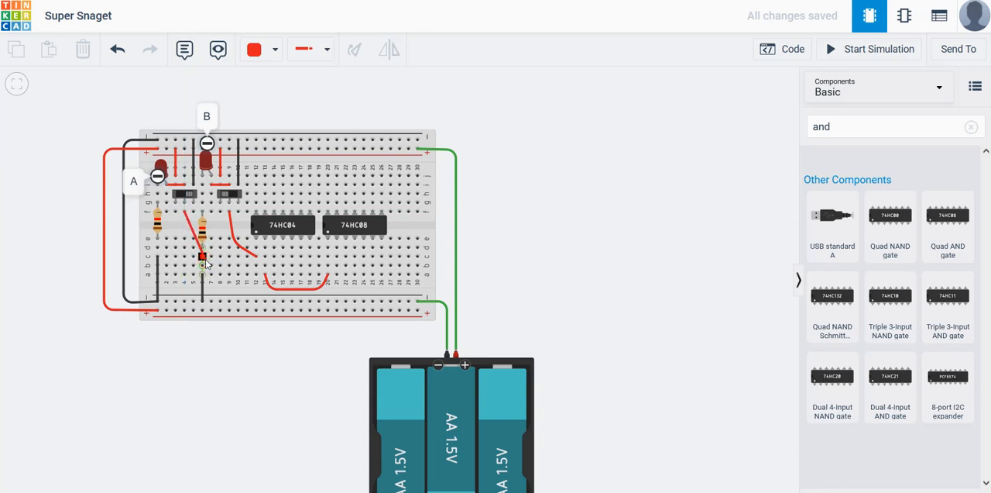
click(188, 250)
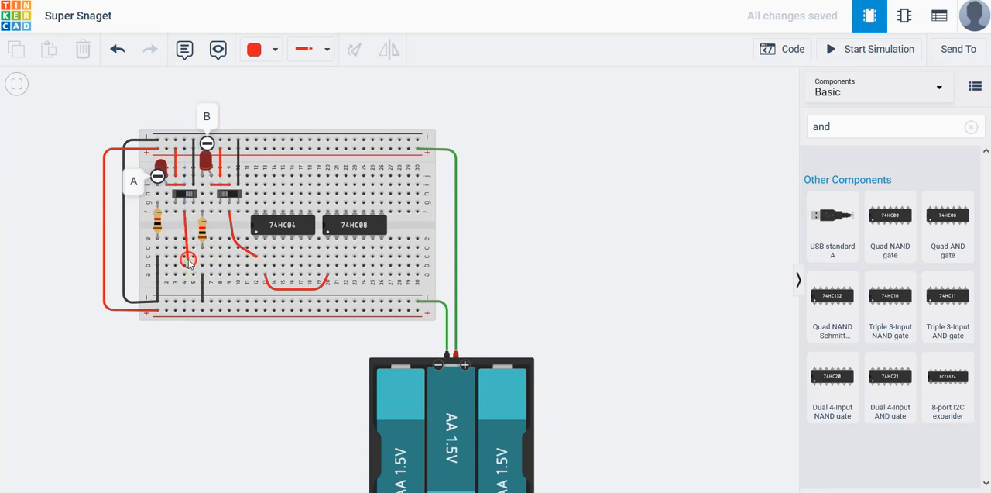
click(192, 262)
click(329, 264)
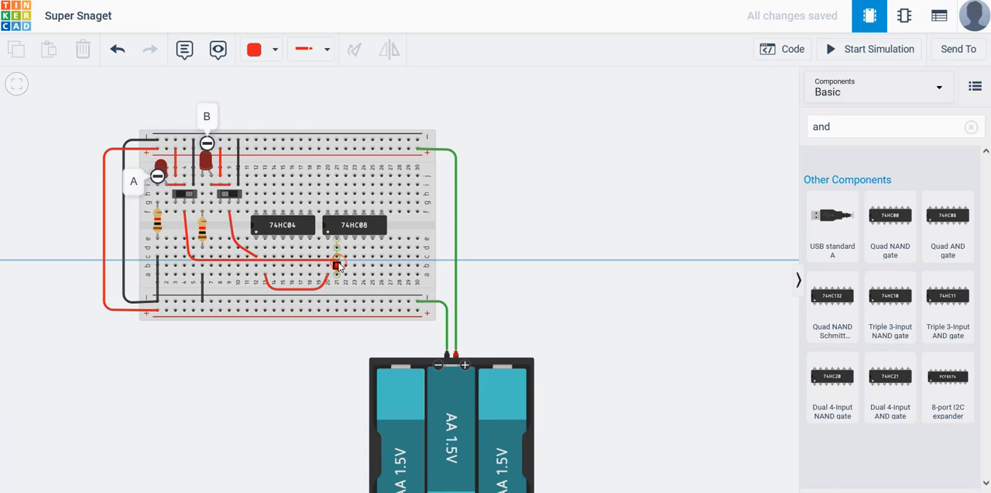
click(333, 262)
click(336, 258)
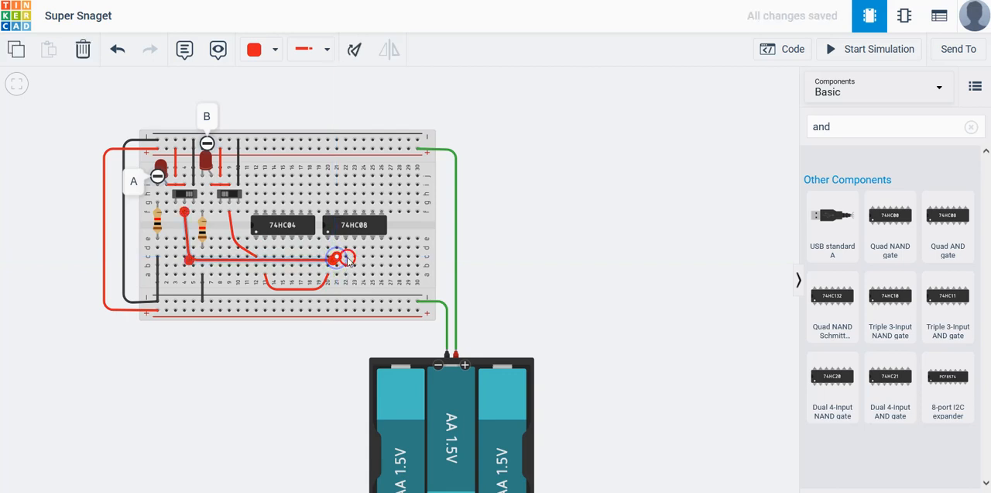
Recolour the wire from the first slideswitch's common to the 74HC08's column 21 purple
click(274, 49)
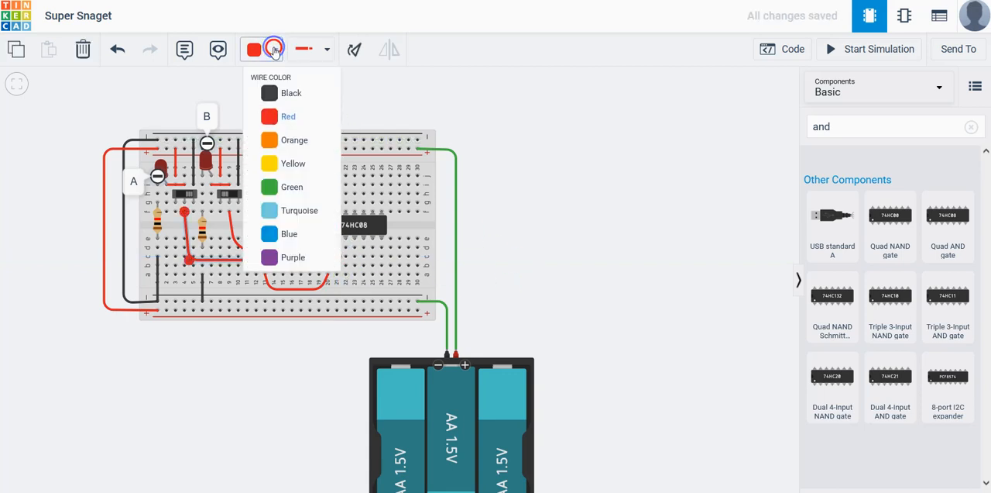
click(293, 258)
click(592, 262)
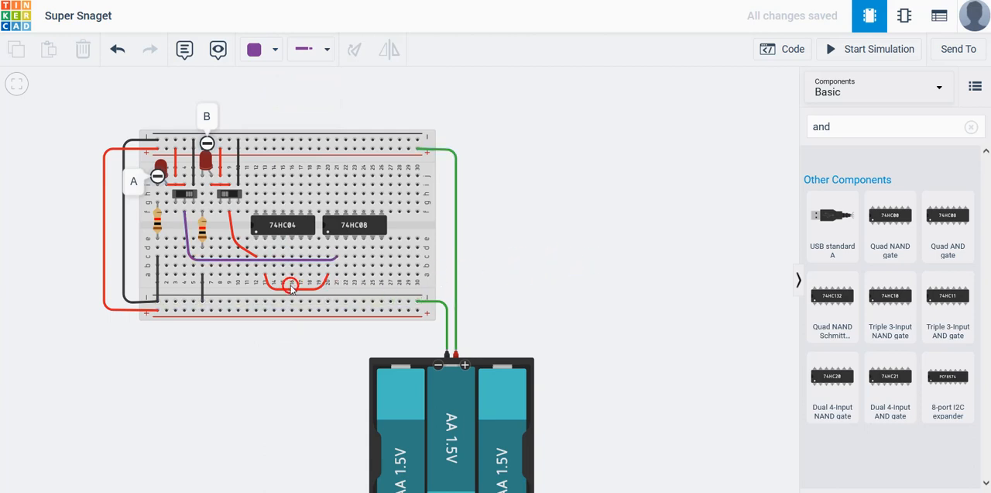
Place an LED beside the 74HC08 with its legs in columns 28 and 29, row d, and set its color to Blue
scroll(236, 322, up, 3)
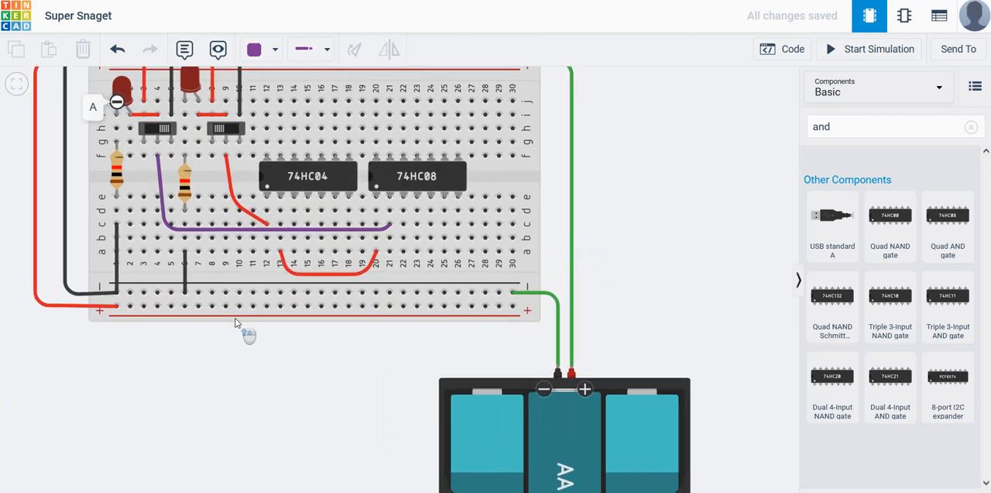
scroll(236, 323, up, 1)
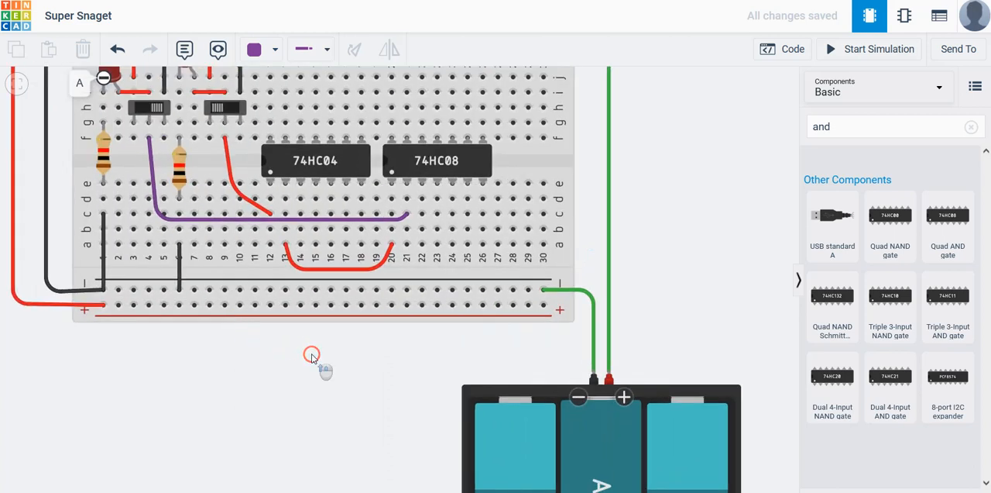
scroll(318, 362, up, 2)
drag(320, 339, 356, 464)
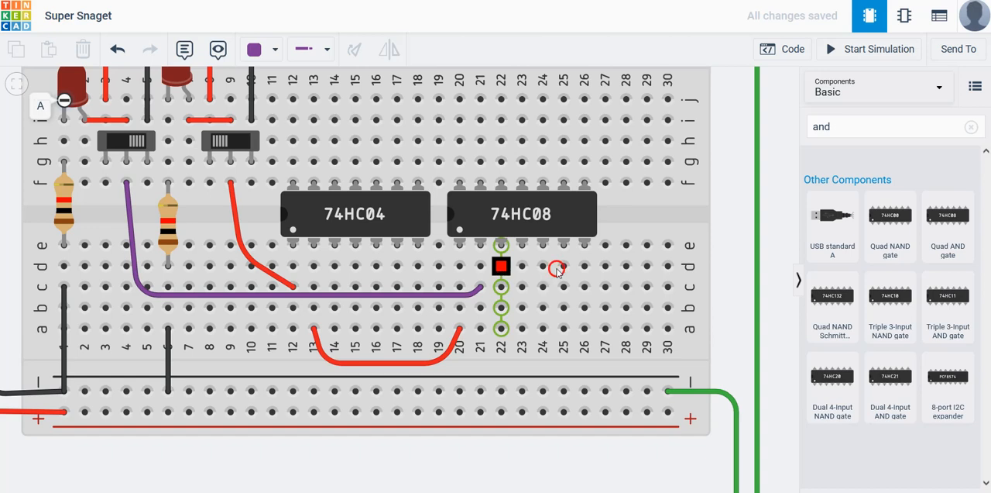
click(938, 93)
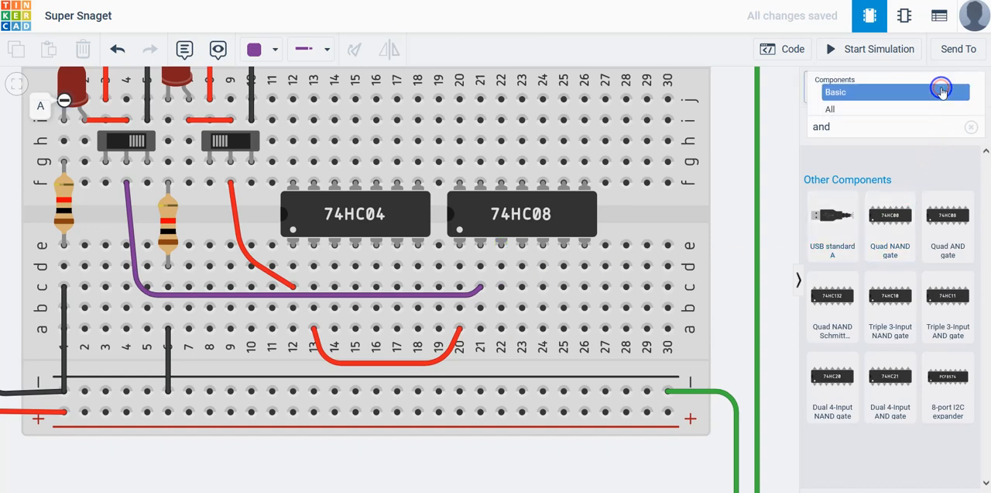
click(885, 94)
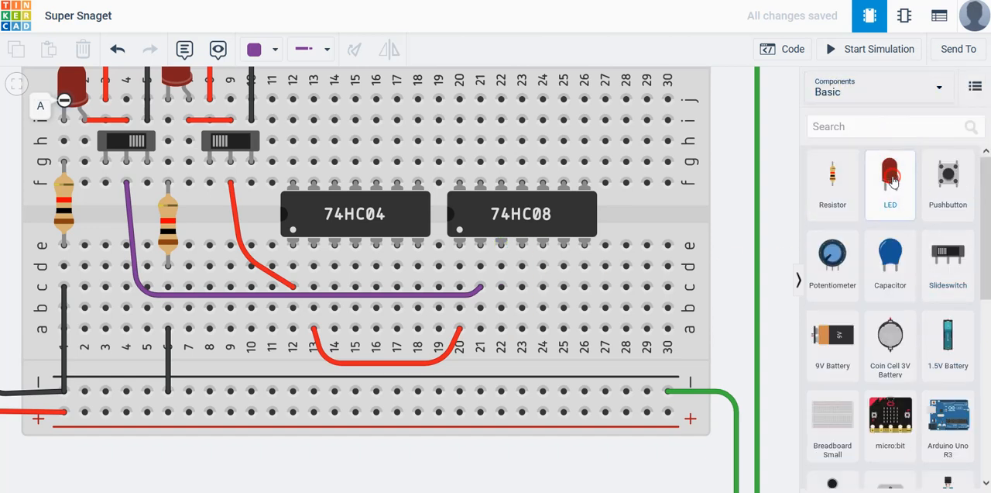
drag(894, 179, 639, 260)
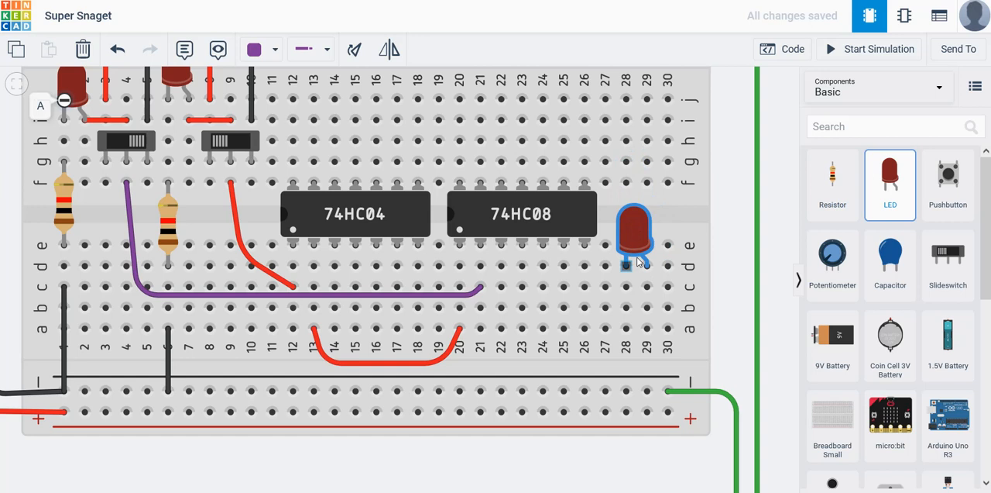
drag(639, 260, 639, 260)
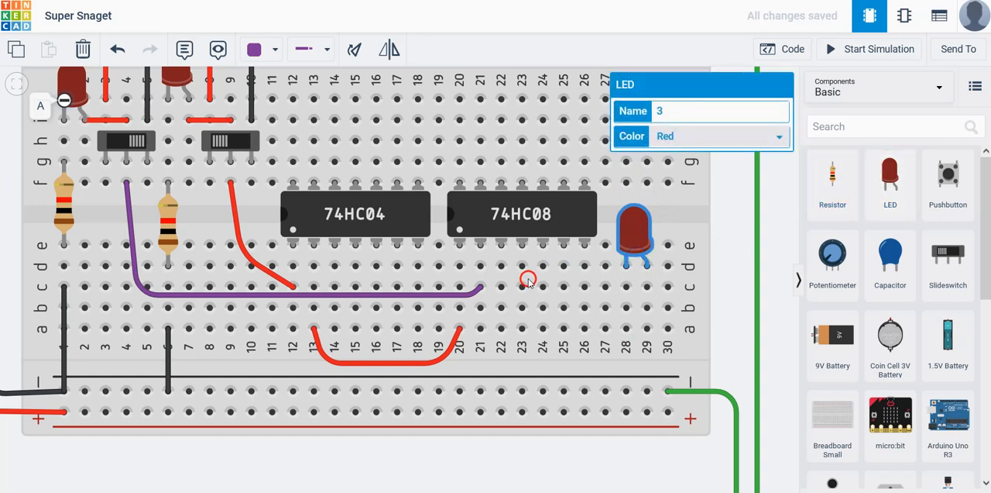
click(778, 137)
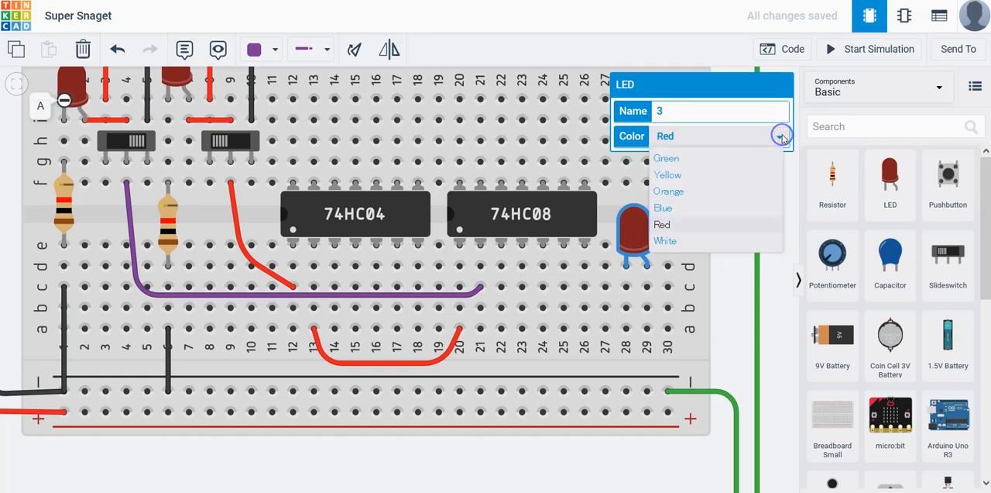
click(673, 208)
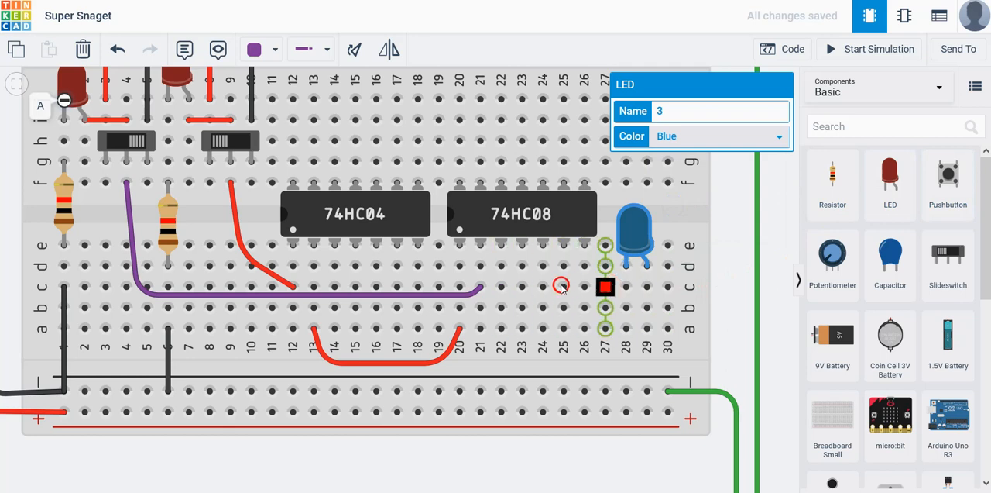
Run a purple wire with two bends from the 74HC08's column 22, row c to the blue LED's column 28, row c
click(501, 289)
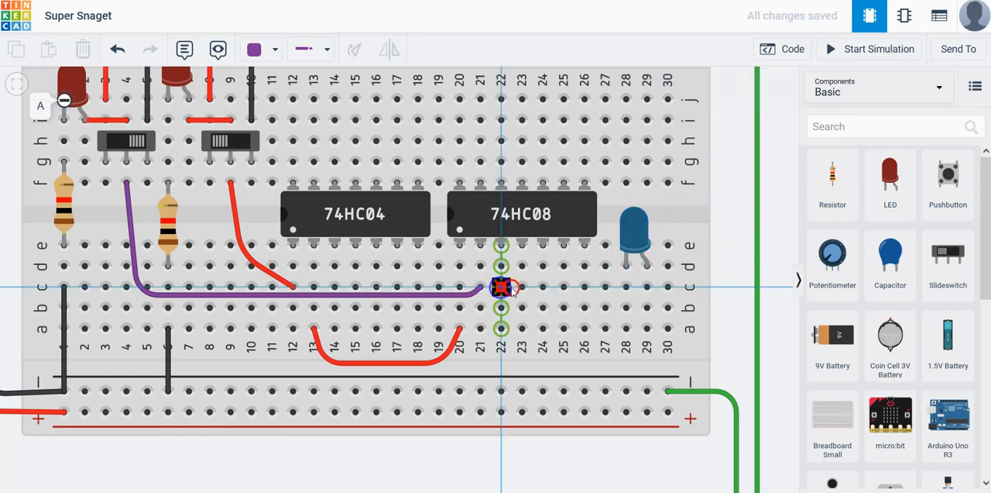
click(626, 286)
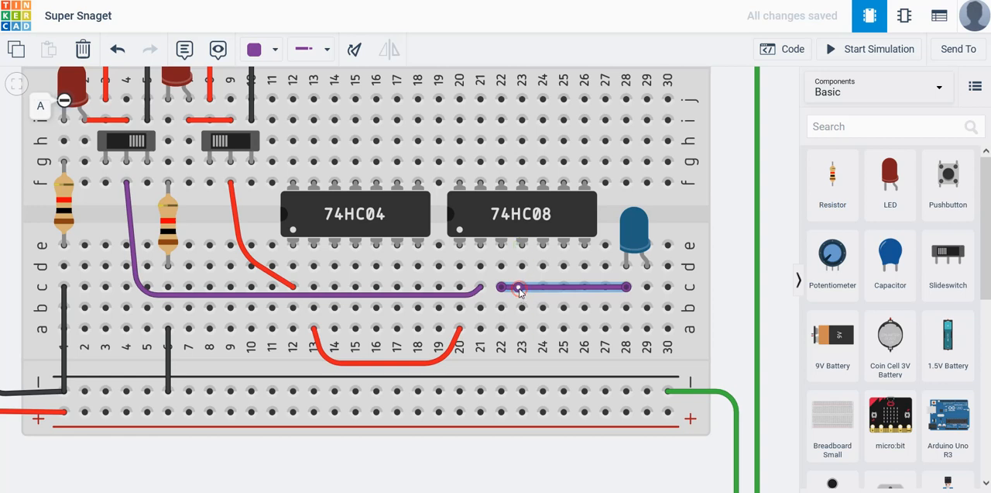
drag(519, 290, 518, 298)
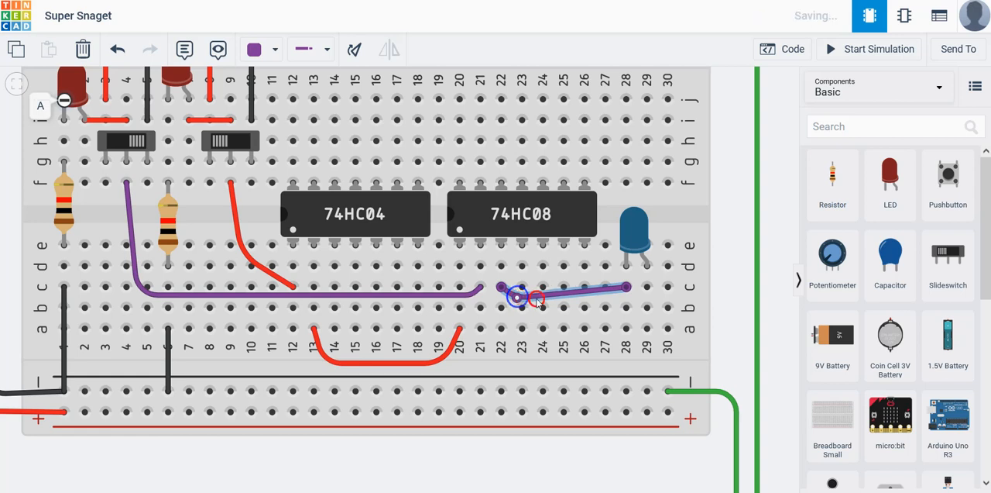
click(600, 289)
drag(600, 289, 614, 298)
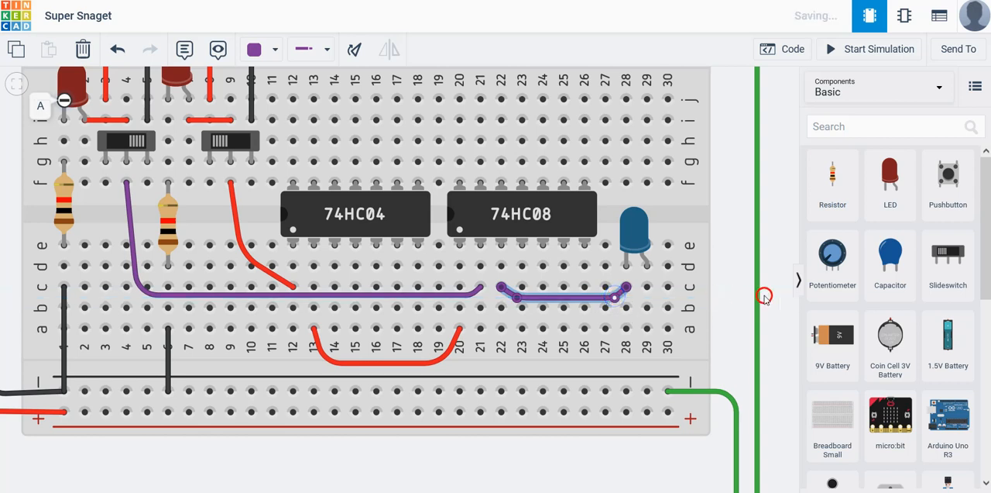
click(726, 323)
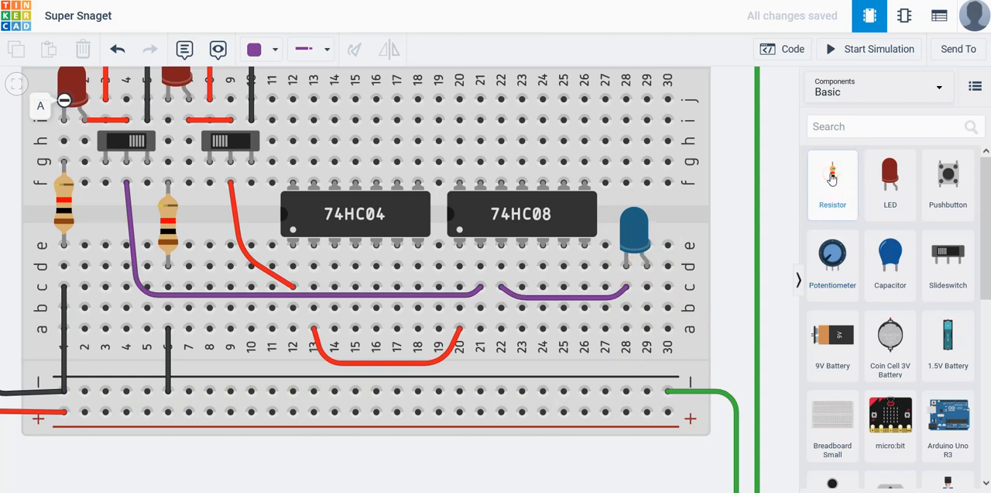
Place a resistor from column 29, row b to the lower negative rail and recolour the battery's negative wire black
drag(832, 179, 647, 363)
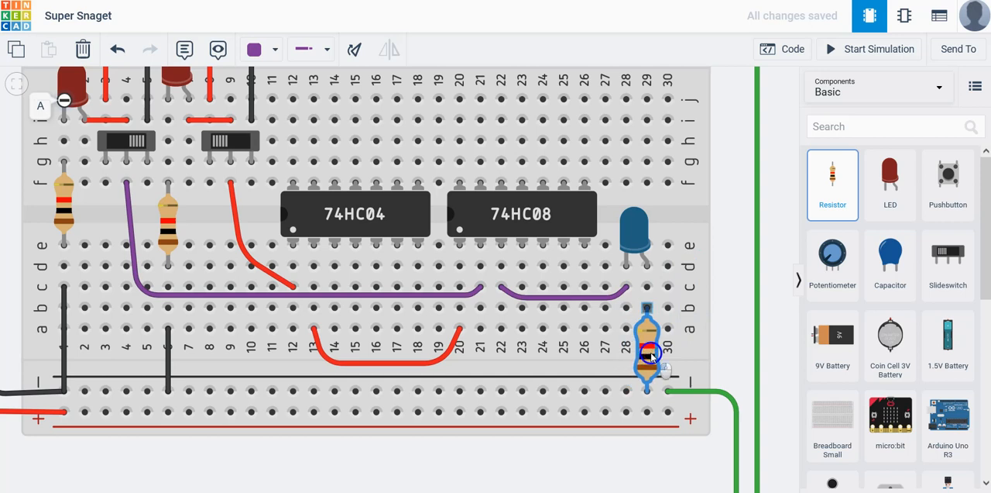
click(651, 354)
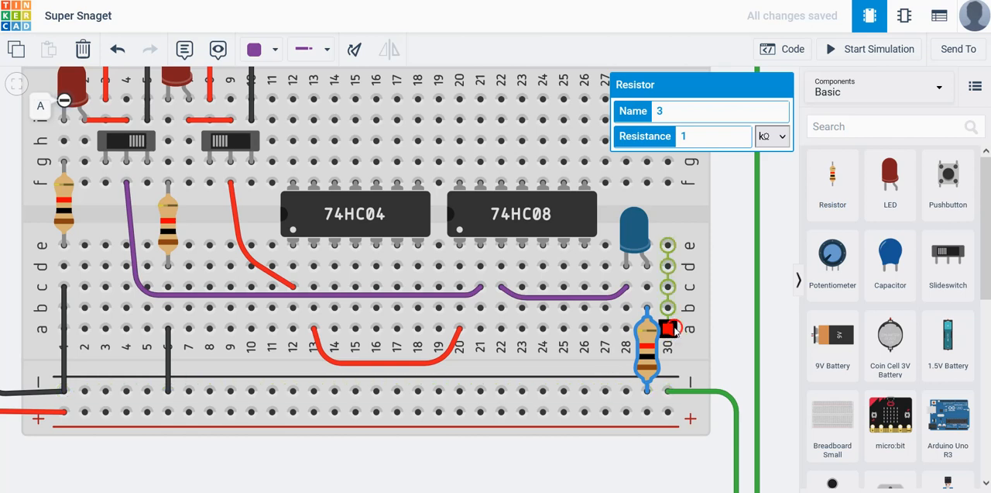
click(728, 393)
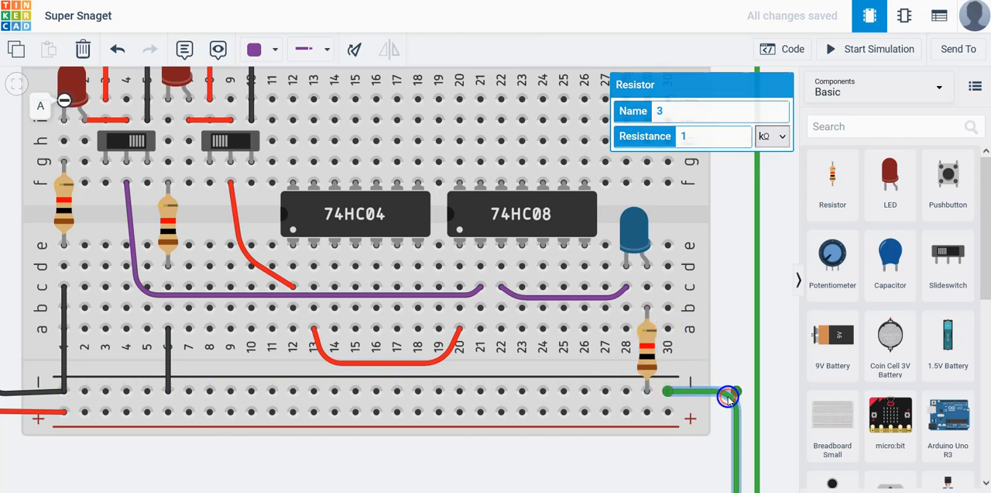
click(274, 49)
click(284, 95)
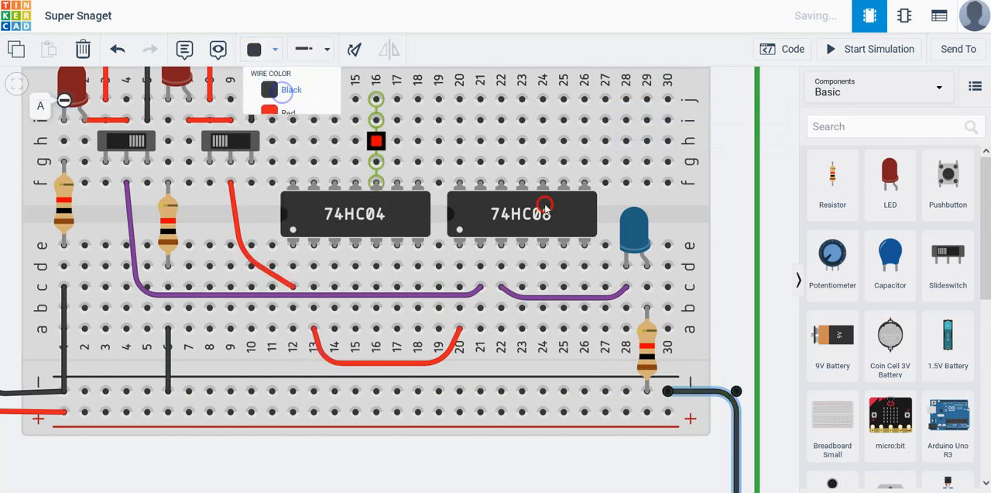
click(730, 297)
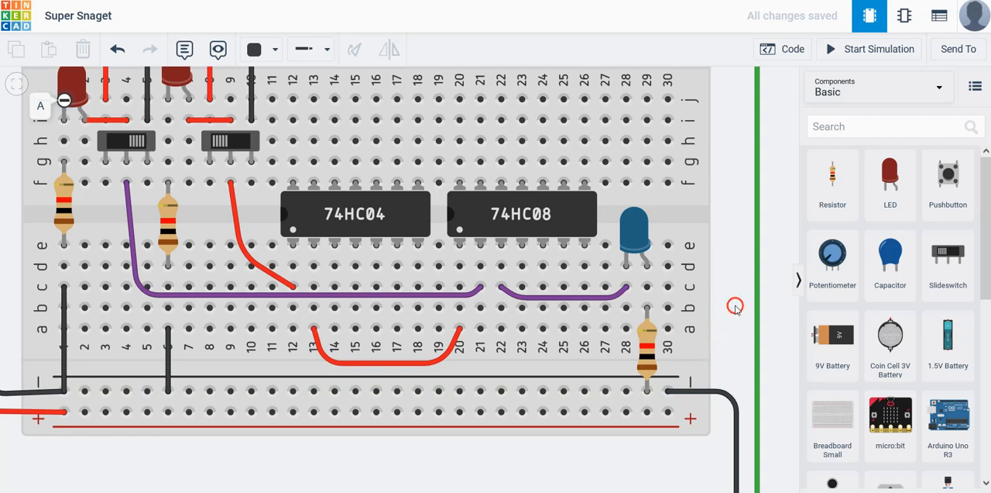
Run the simulation, inspect the 74HC04 and 74HC08 for faults, and stop the simulation
scroll(733, 303, up, 2)
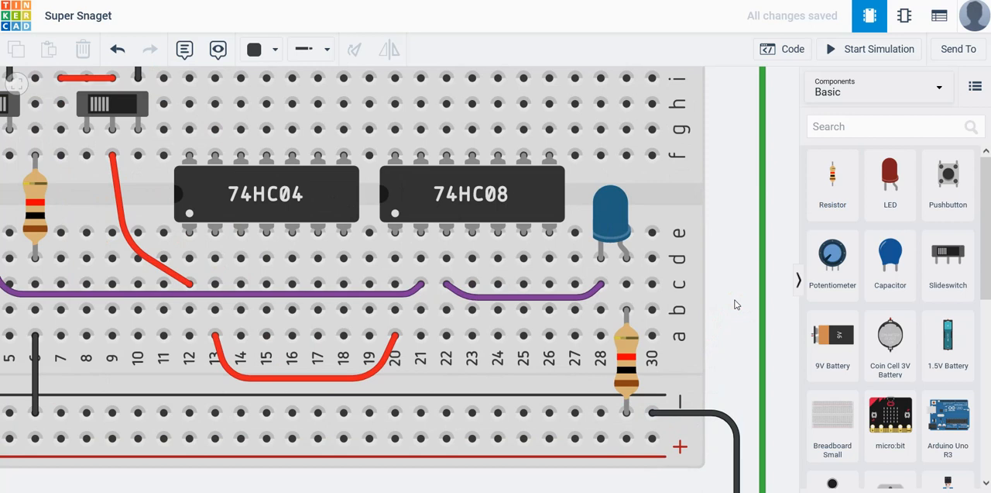
scroll(728, 334, down, 2)
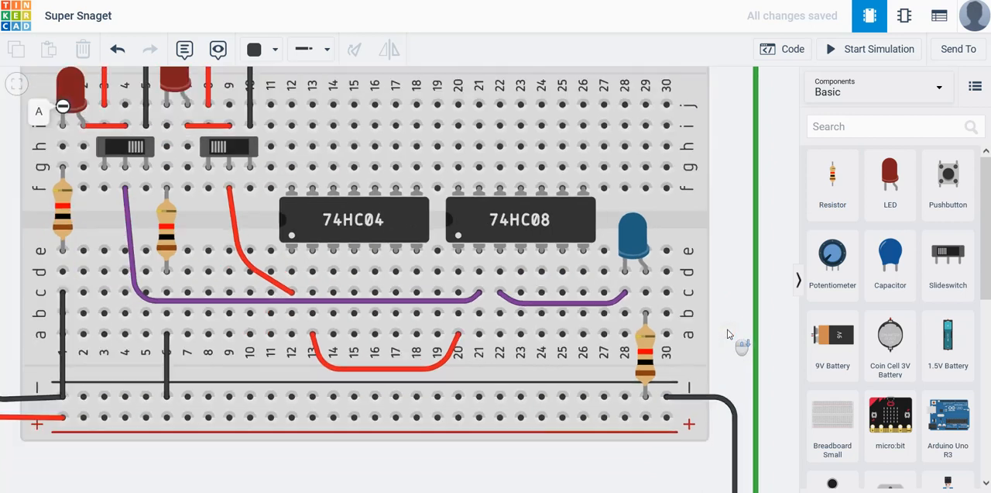
scroll(728, 328, down, 1)
scroll(728, 328, down, 1)
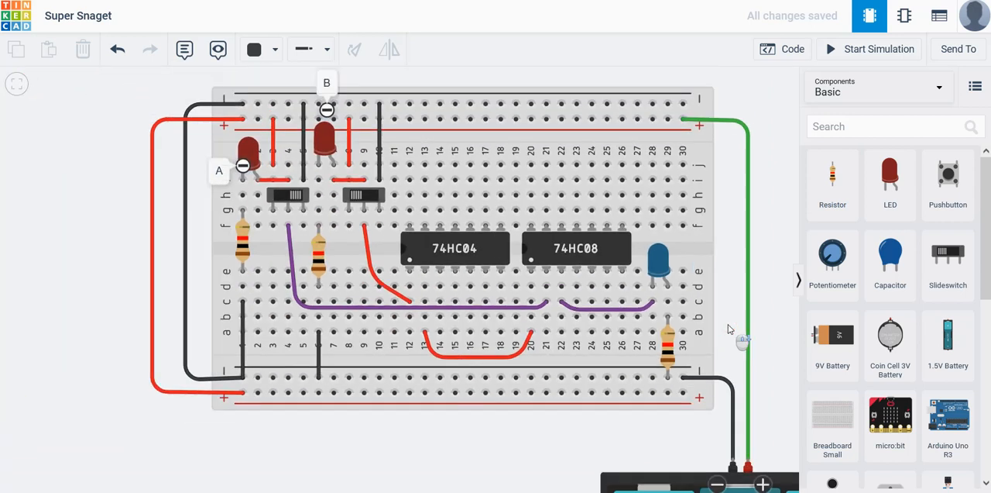
drag(768, 240, 726, 260)
click(873, 49)
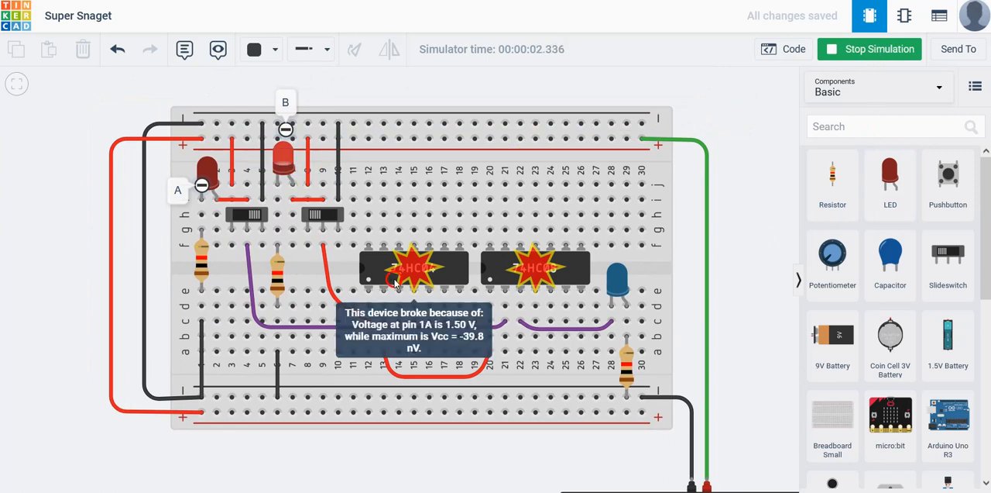
mouse_move(551, 271)
mouse_move(415, 280)
click(874, 49)
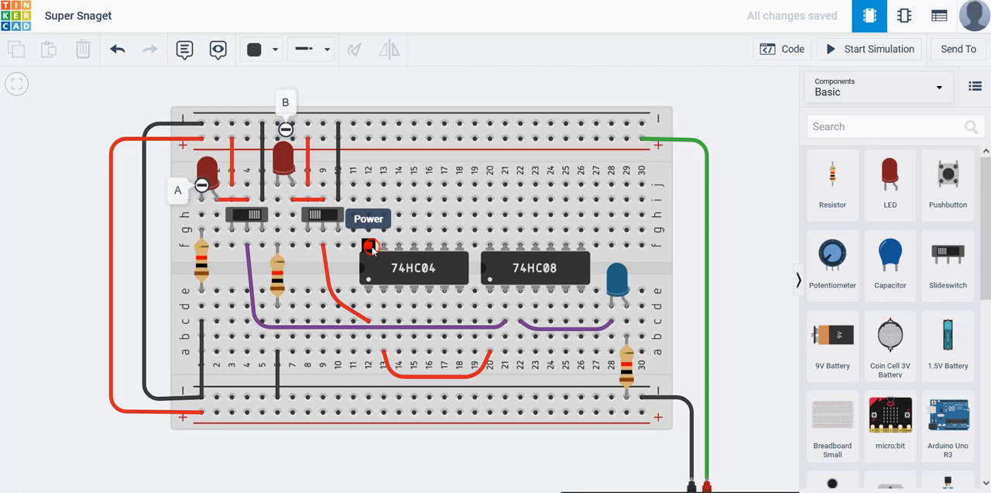
Run black wires from the 74HC04's column 12, row f to the upper positive rail and from column 18, row a to the lower negative rail
click(369, 245)
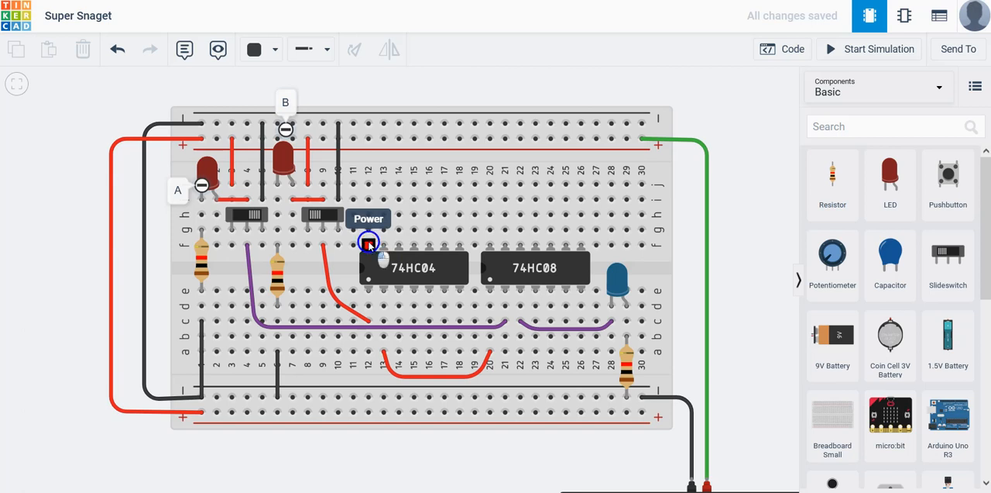
click(368, 139)
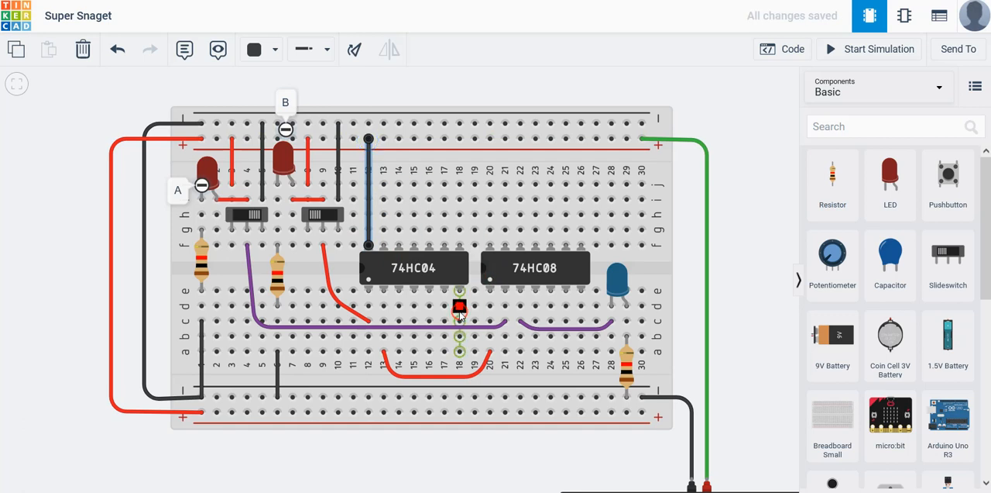
click(460, 353)
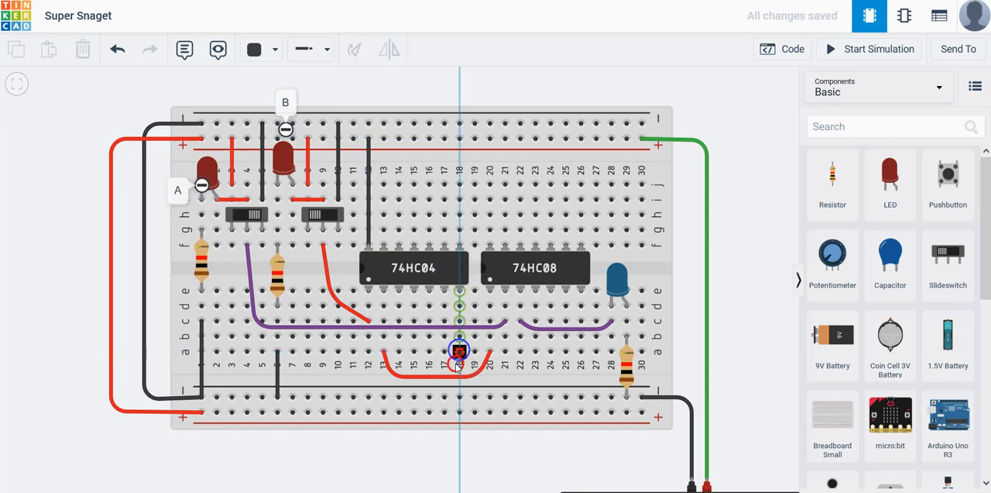
click(460, 396)
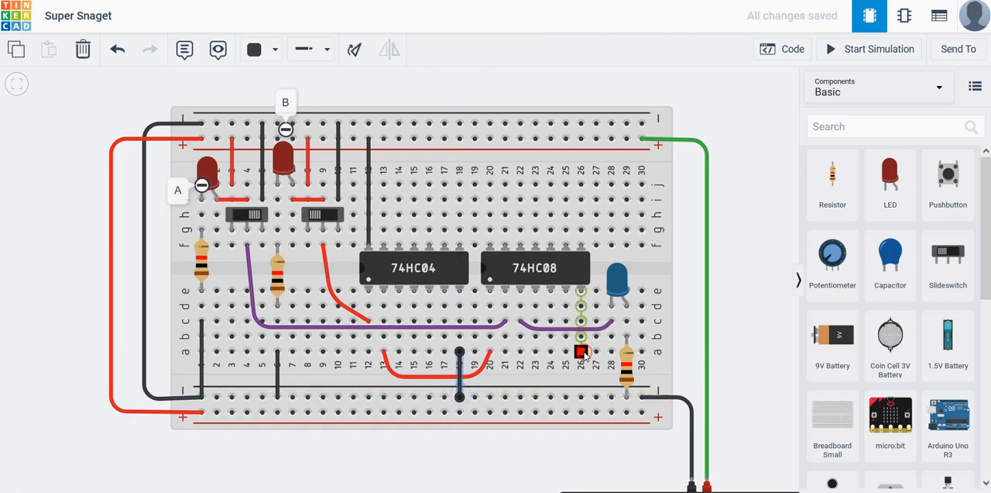
Run black wires from the 74HC08's column 26, row a to the lower negative rail and from column 20, row j to the upper positive rail
click(581, 350)
click(581, 396)
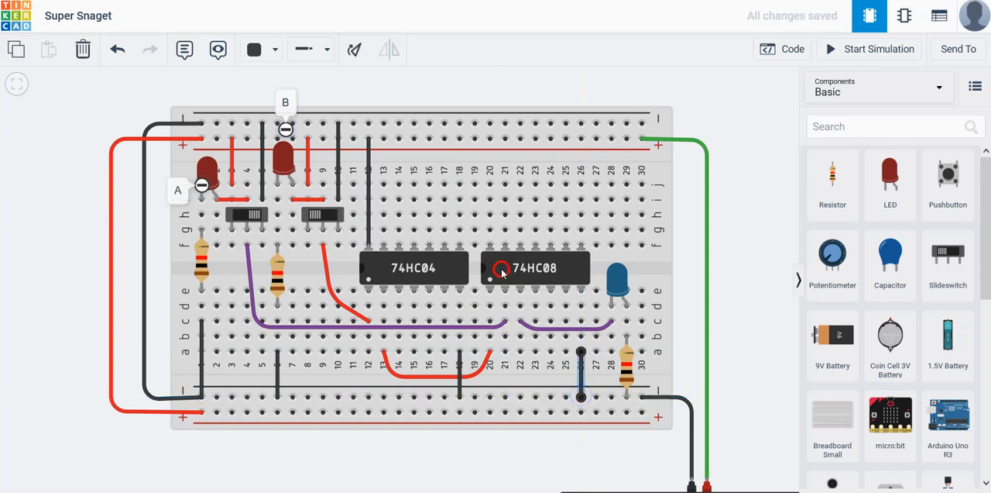
click(491, 184)
click(491, 139)
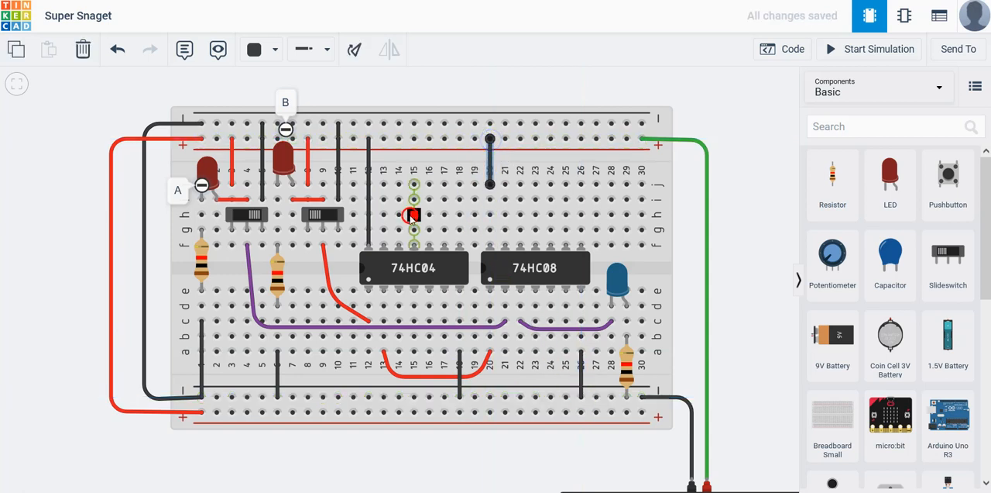
Recolour the positive-rail wires of both chips, in columns 20 and 12, red
click(274, 50)
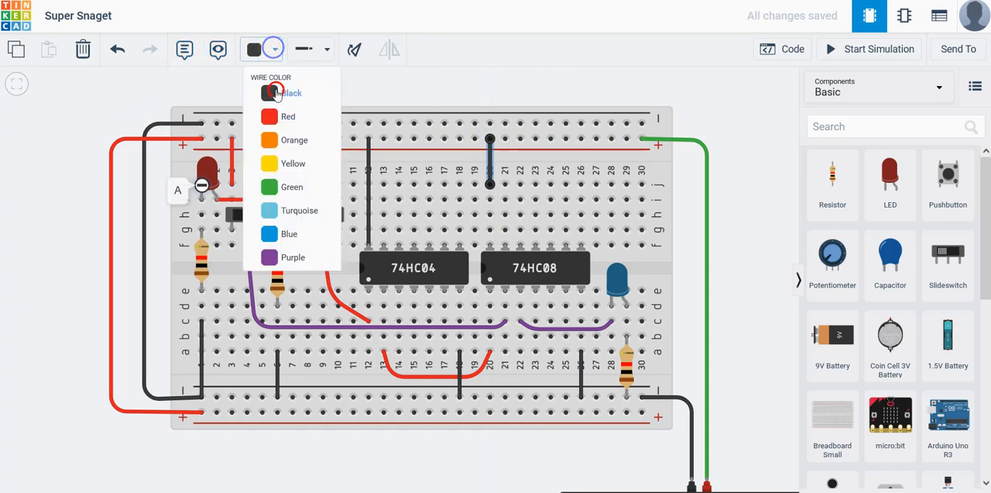
click(273, 115)
click(368, 193)
click(256, 49)
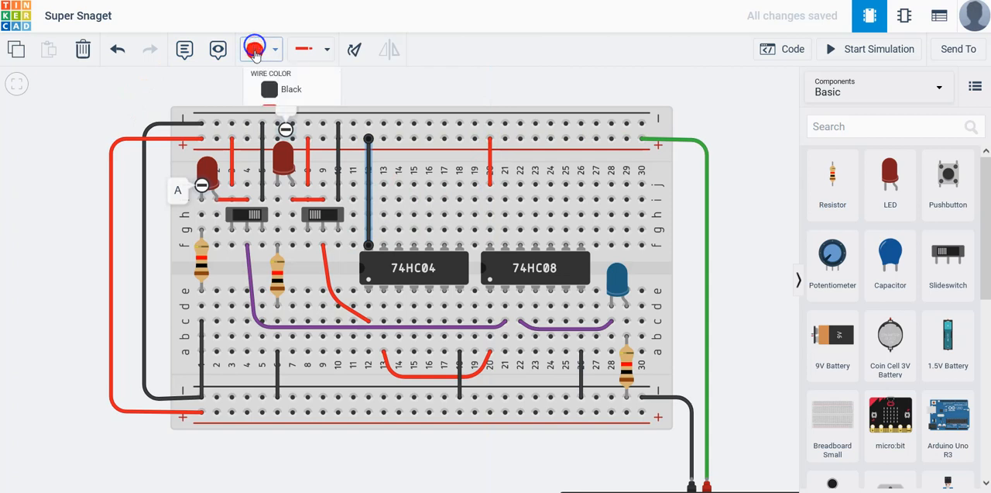
click(302, 119)
click(744, 210)
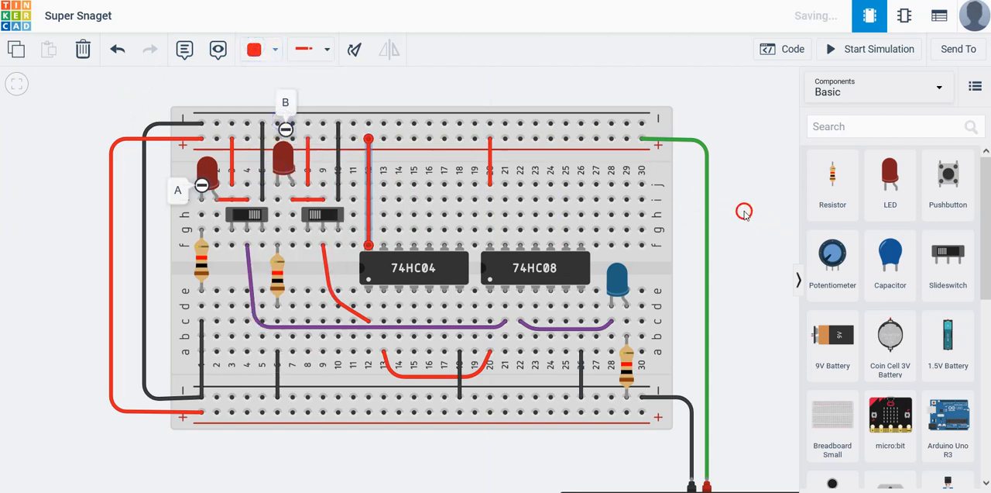
Run the simulation and toggle the A and B slideswitches to test the blue output LED
click(554, 445)
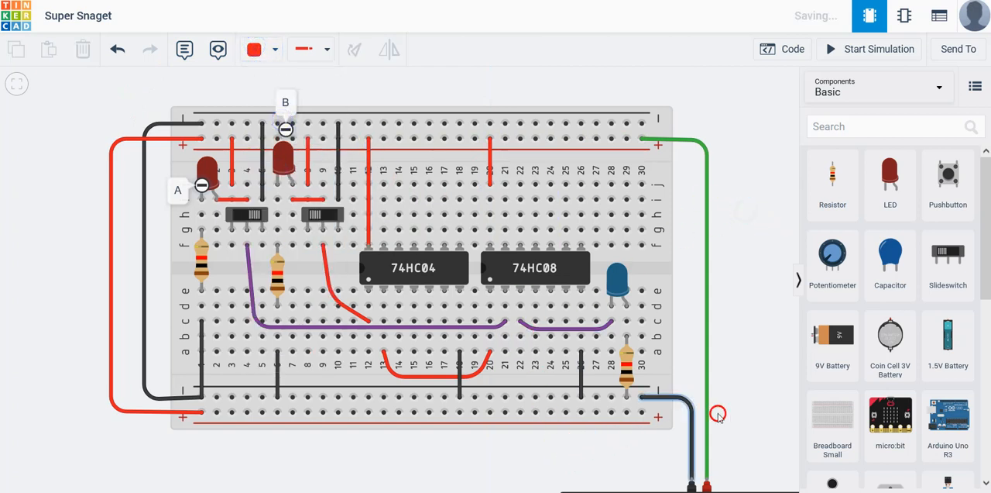
click(749, 334)
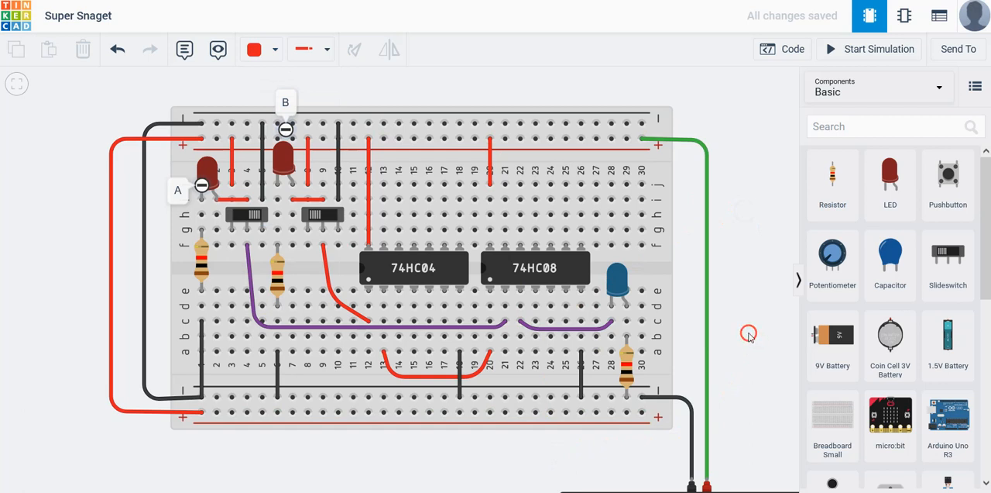
click(880, 49)
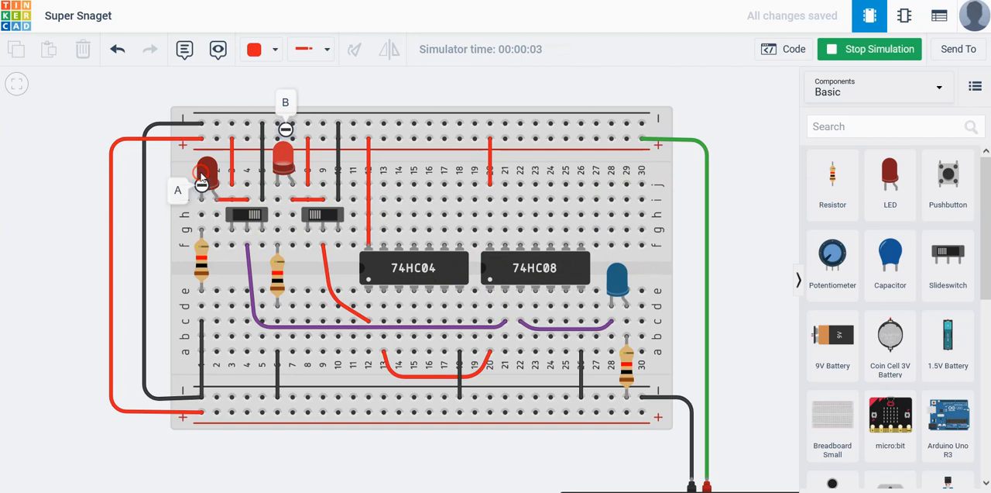
click(244, 214)
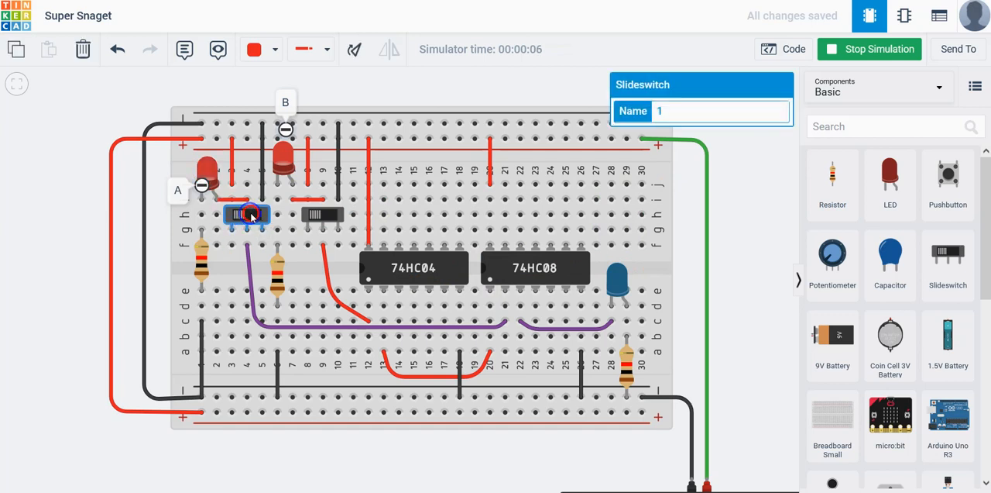
click(322, 214)
click(247, 217)
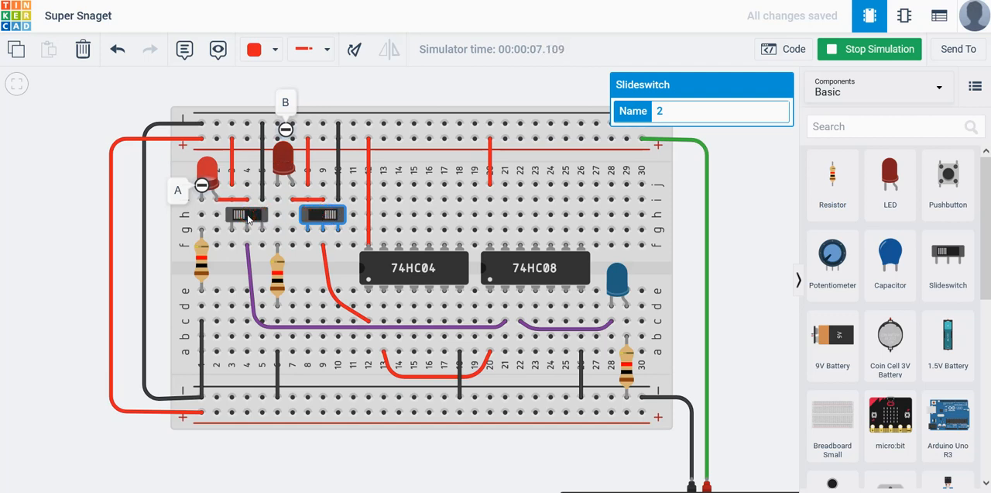
click(248, 218)
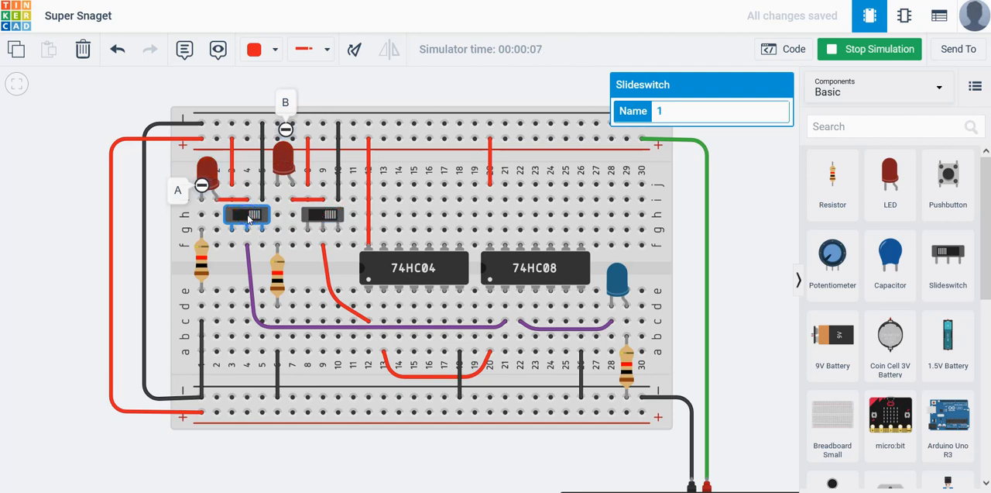
Check the 74HC08, the blue LED's cathode and its series resistor for the output fault, and stop the simulation
click(540, 275)
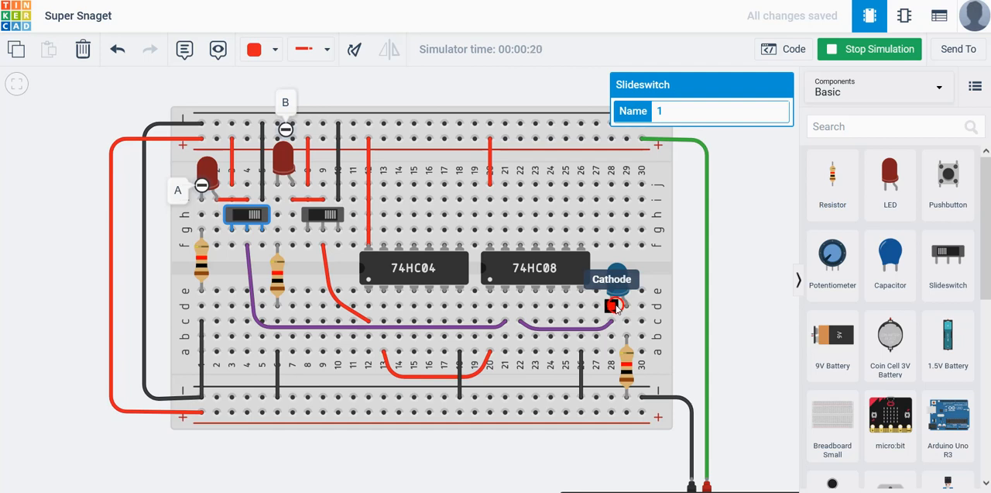
click(628, 361)
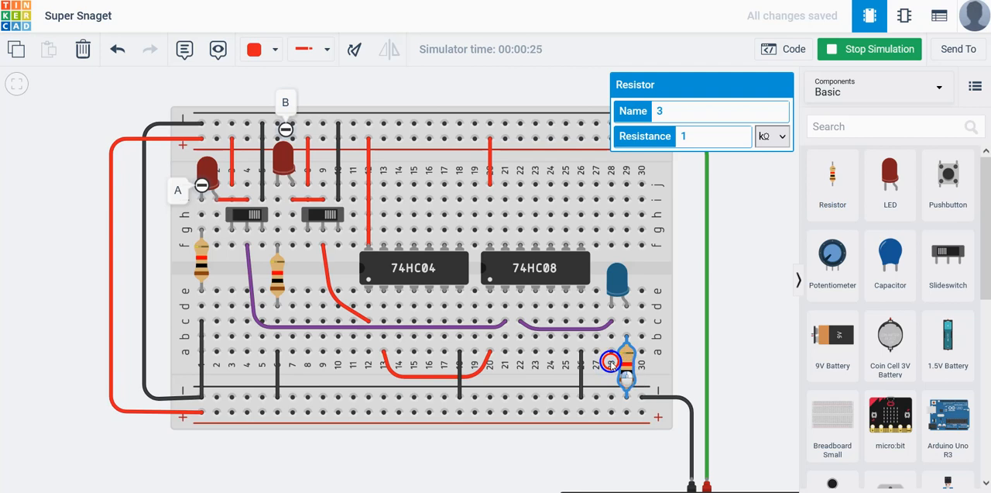
click(884, 53)
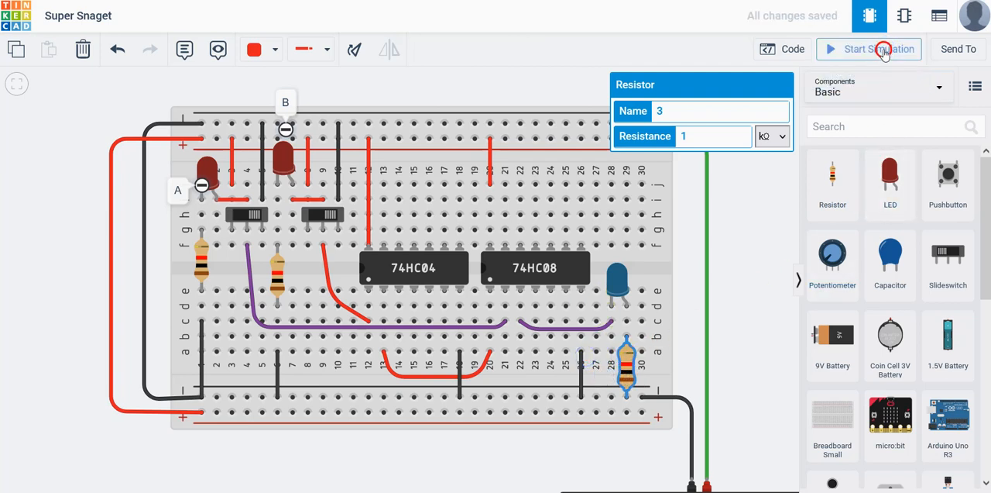
Move the blue LED's resistor to column 28 and the end of the purple output wire to column 29, row c
click(732, 350)
click(626, 369)
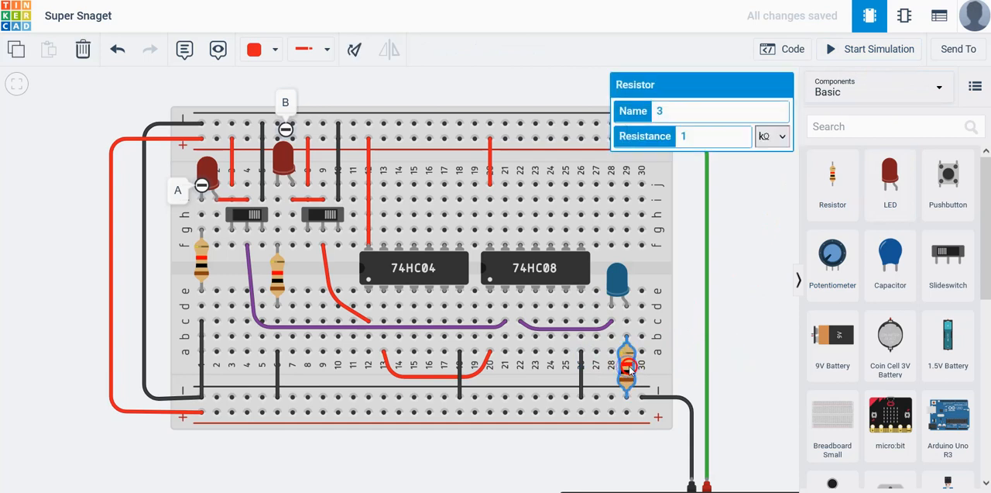
drag(626, 369, 612, 371)
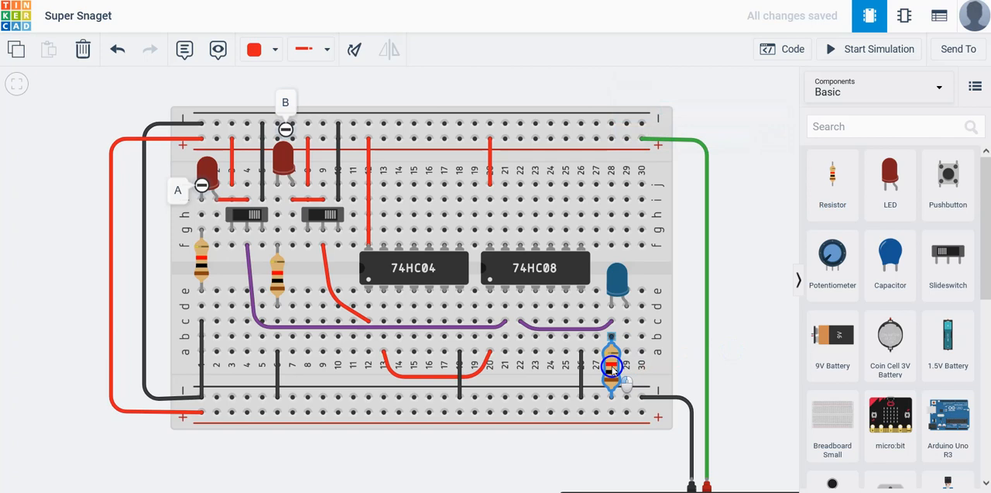
drag(604, 325, 627, 325)
click(737, 328)
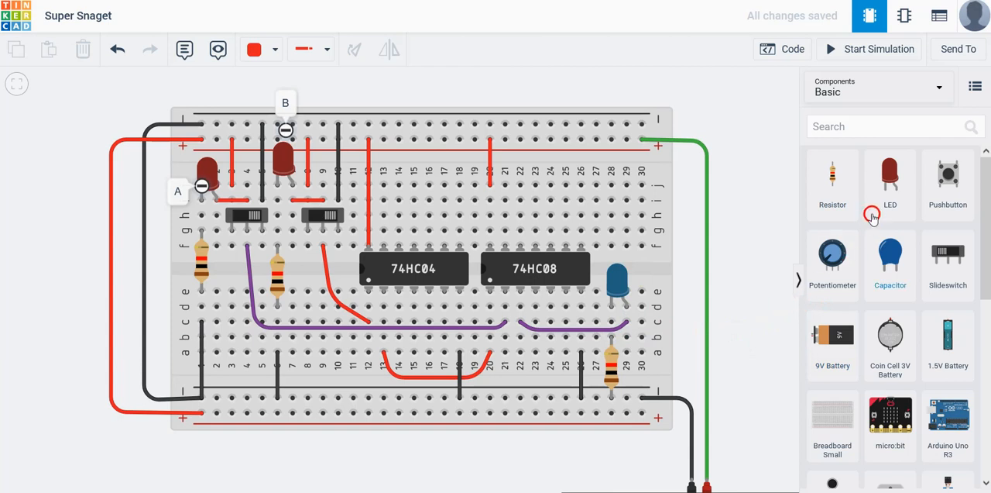
Run the simulation again and switch A and B through their on/off combinations to check the blue LED against A AND NOT B
click(879, 47)
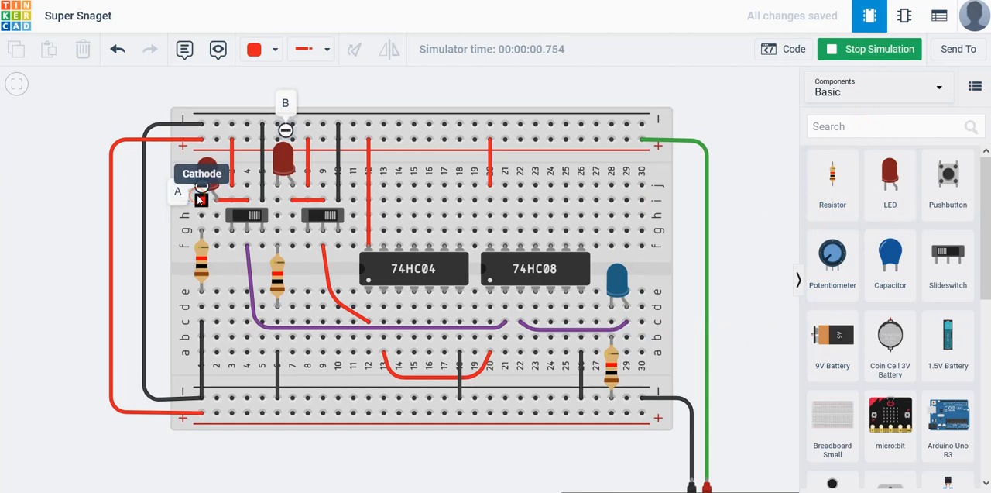
click(246, 218)
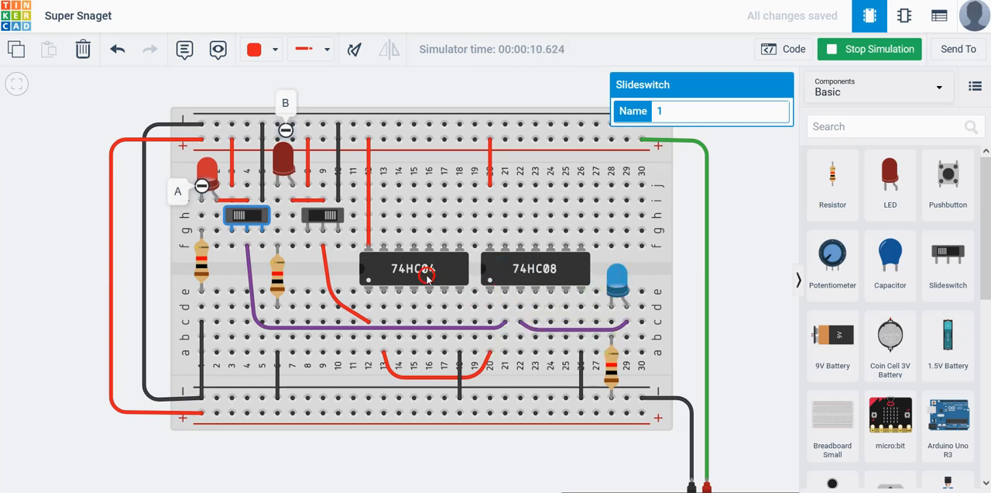
click(251, 217)
click(251, 217)
click(324, 217)
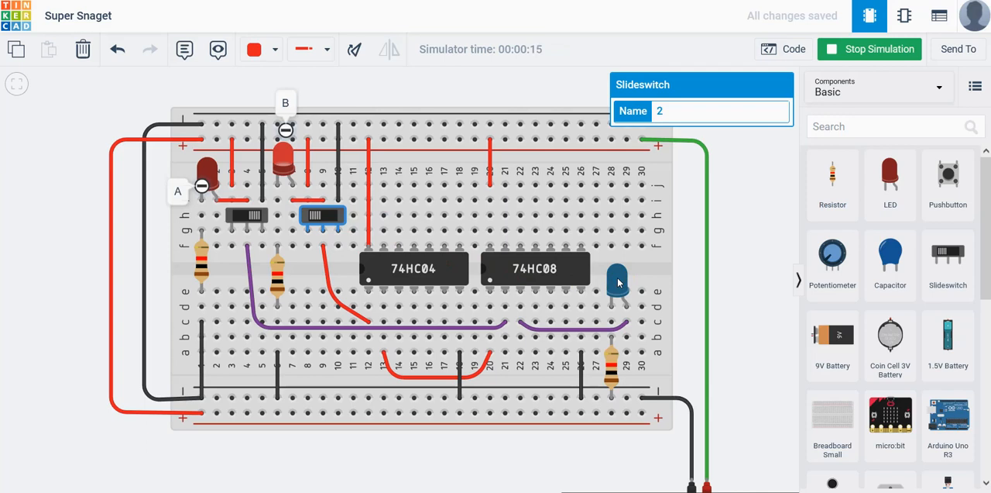
click(256, 216)
click(248, 219)
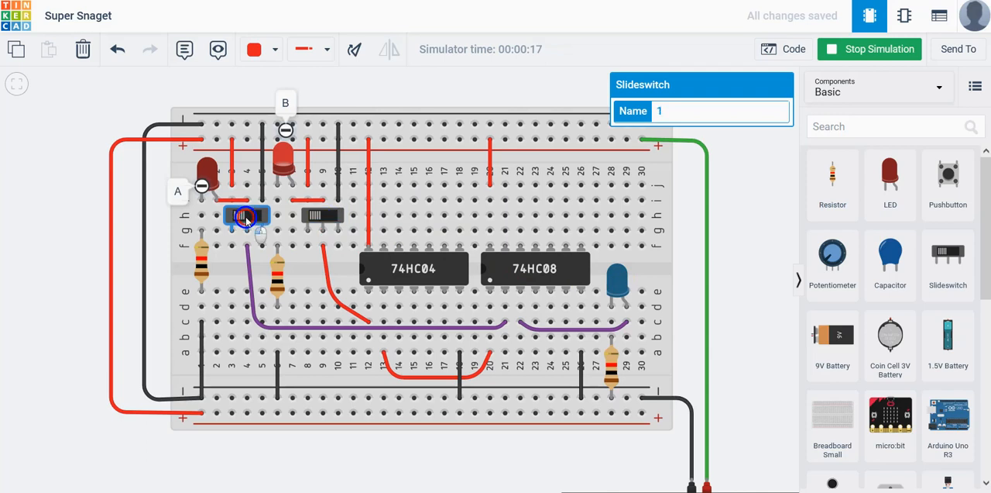
click(321, 216)
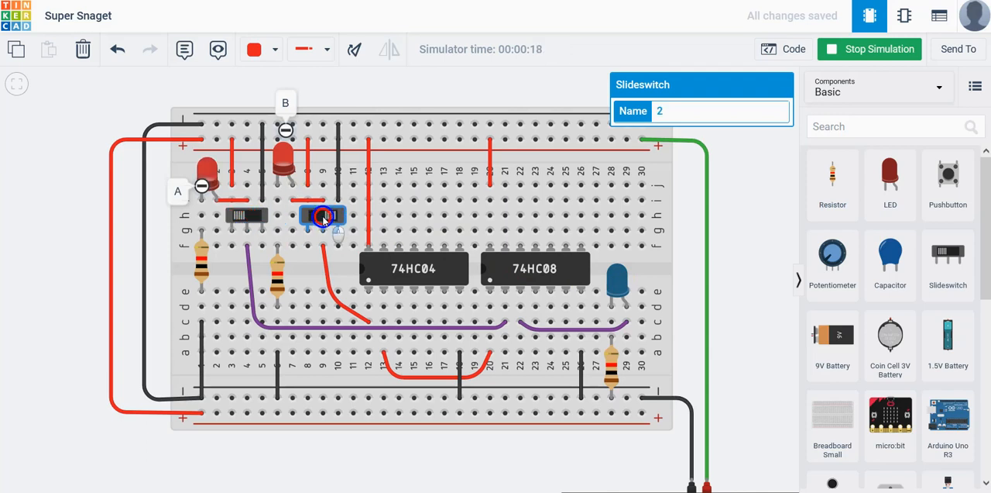